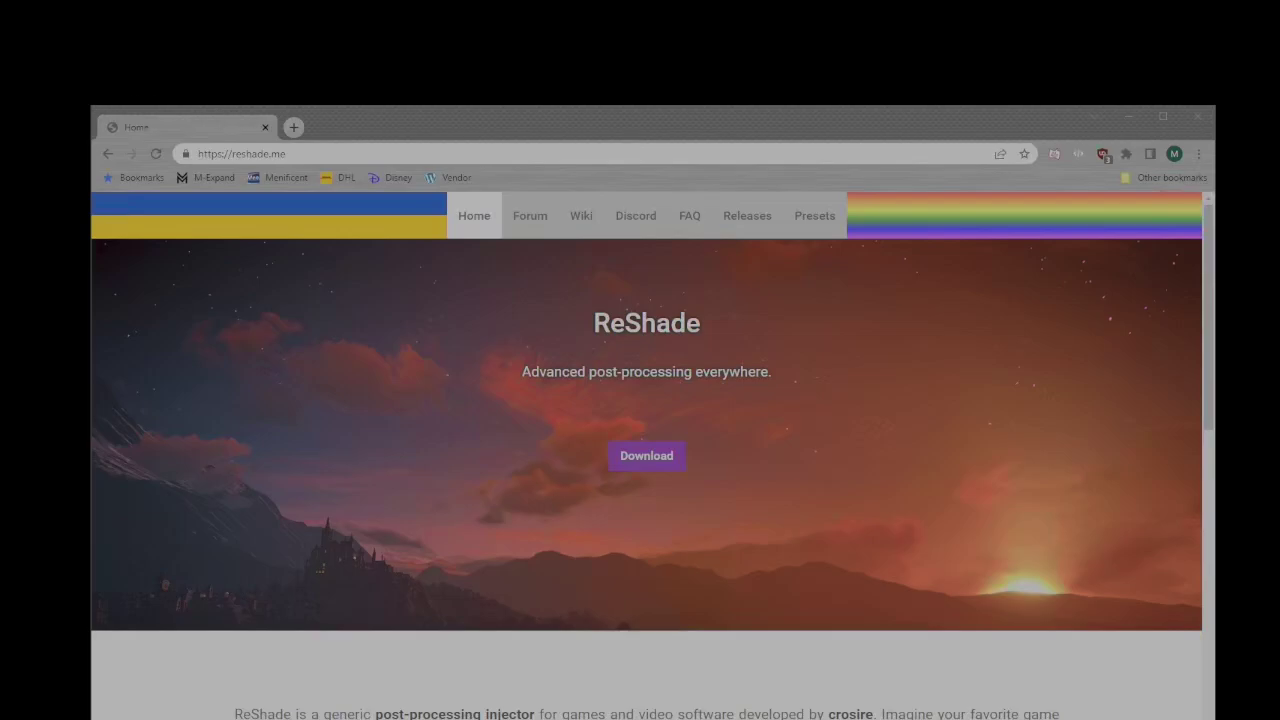
Bring up the Reshade folder and locate the ReShade_Setup_5.3.0.exe installer
left_click_drag(0, 190, 617, 108)
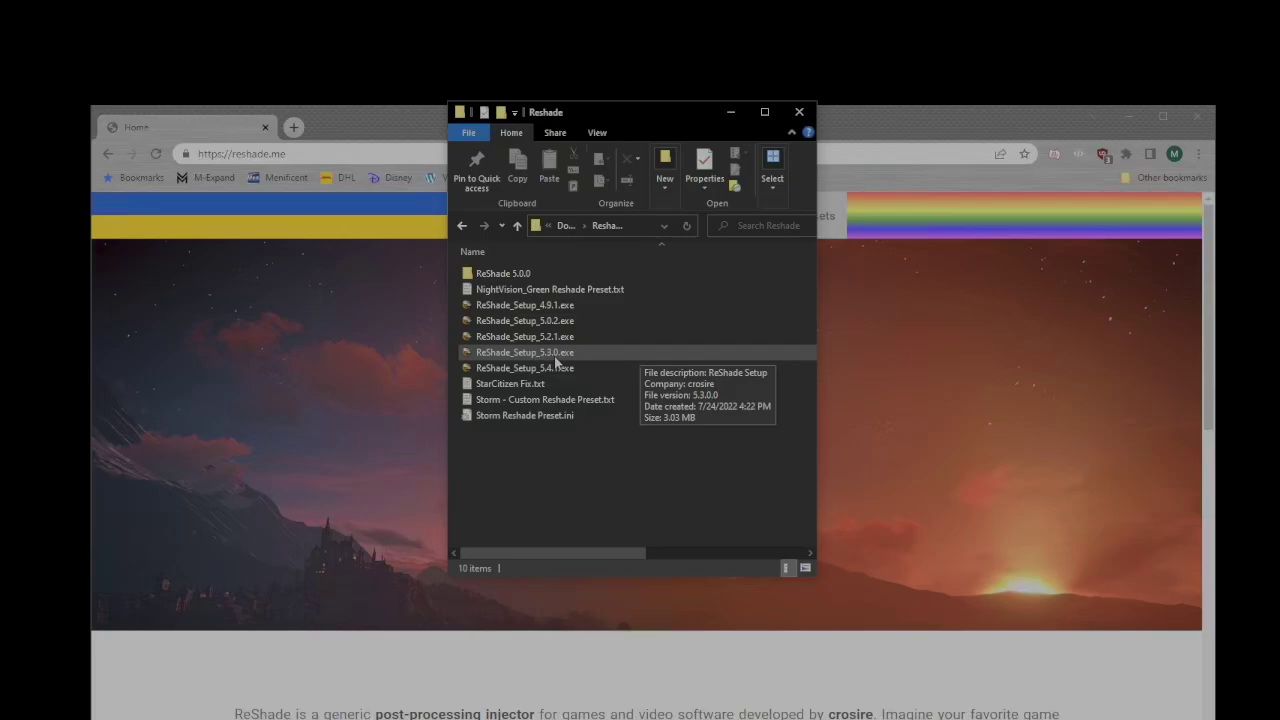
left_click(594, 357)
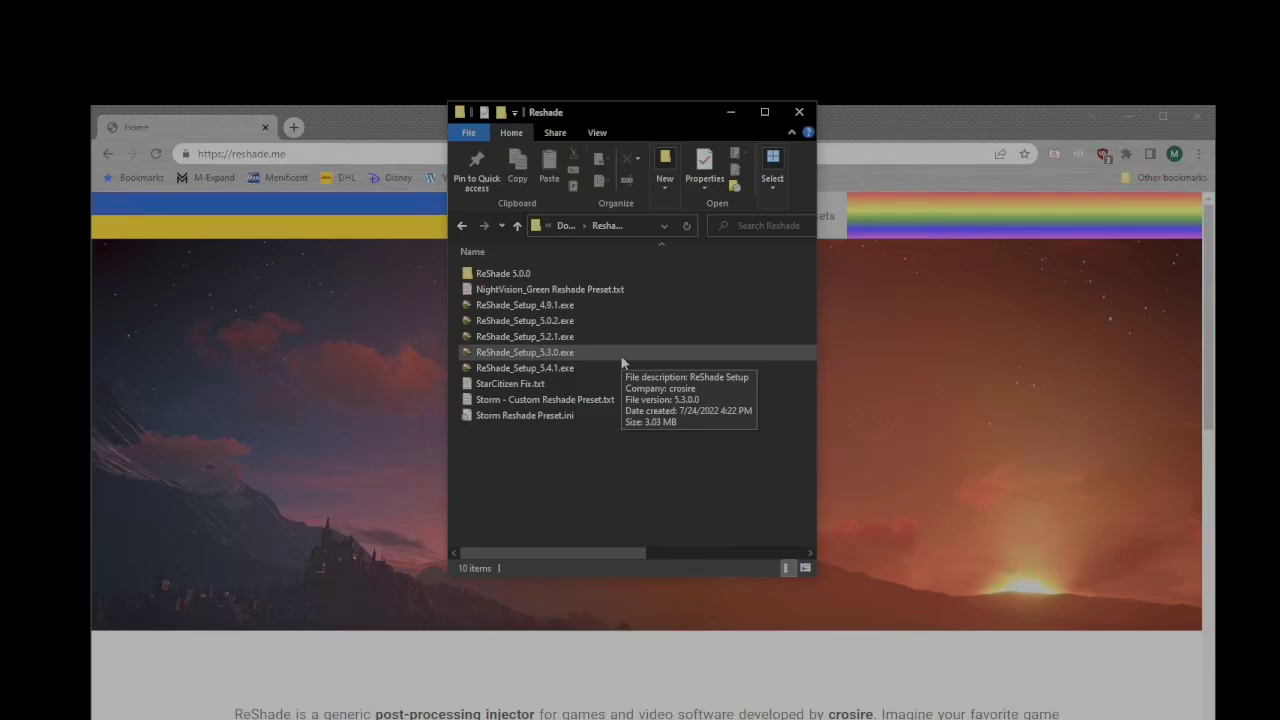
left_click(607, 357)
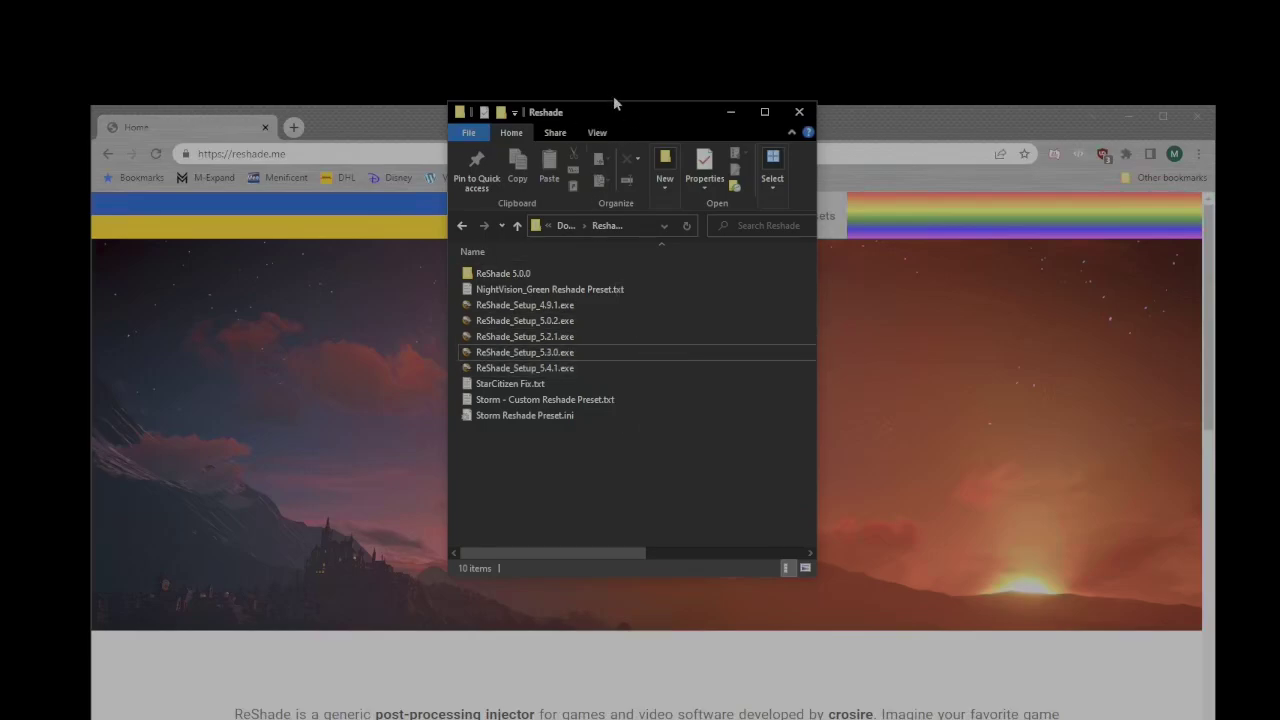
left_click_drag(651, 104, 0, 128)
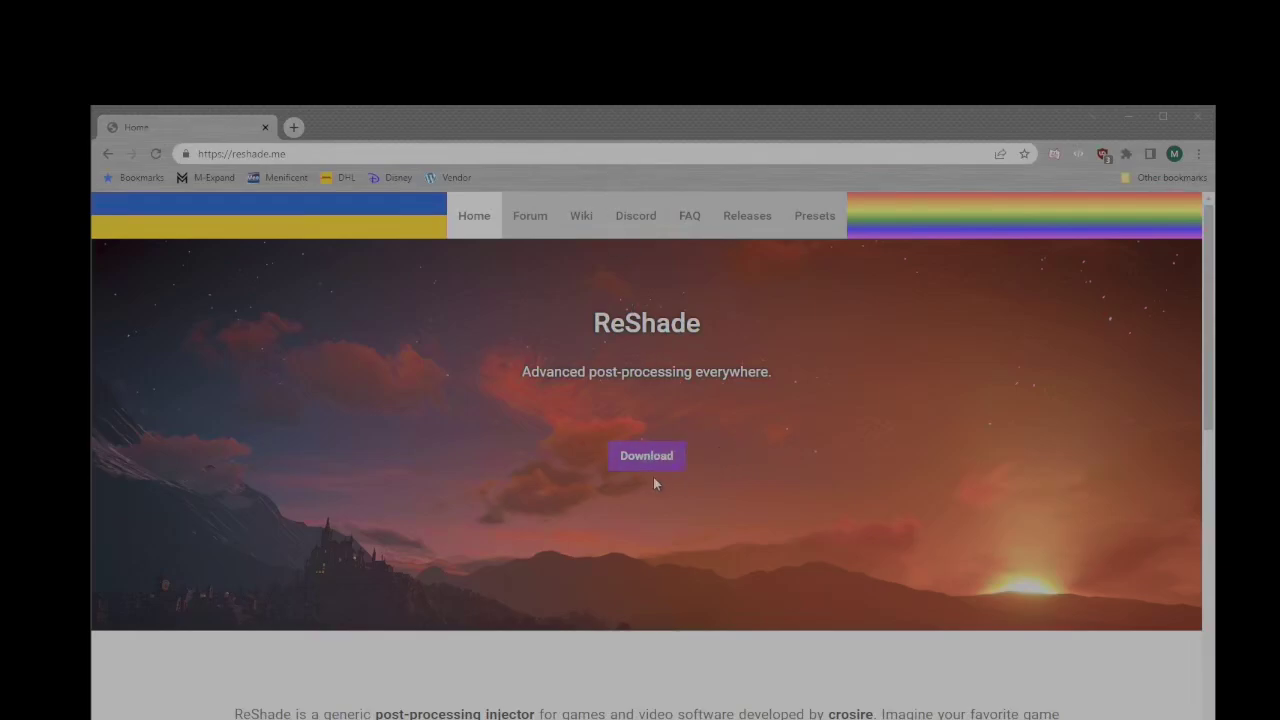
View the Download section of the ReShade home page
scroll(574, 396, "down", 1)
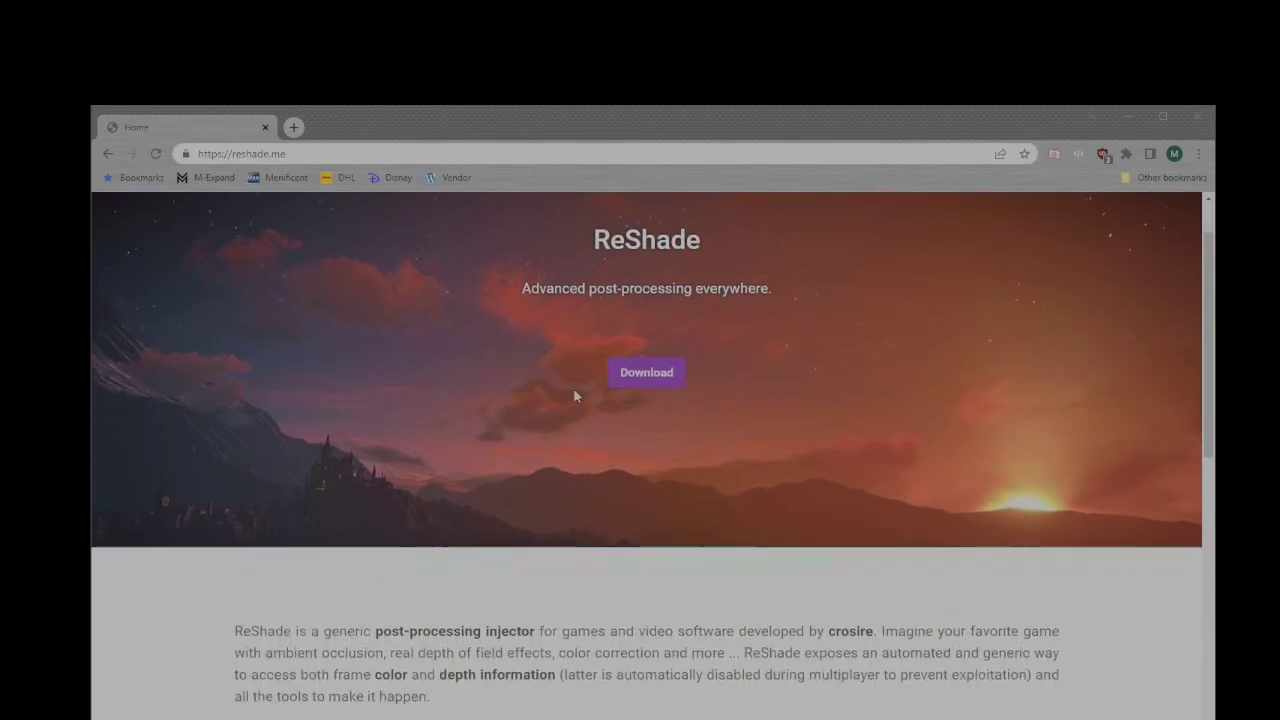
scroll(574, 396, "down", 6)
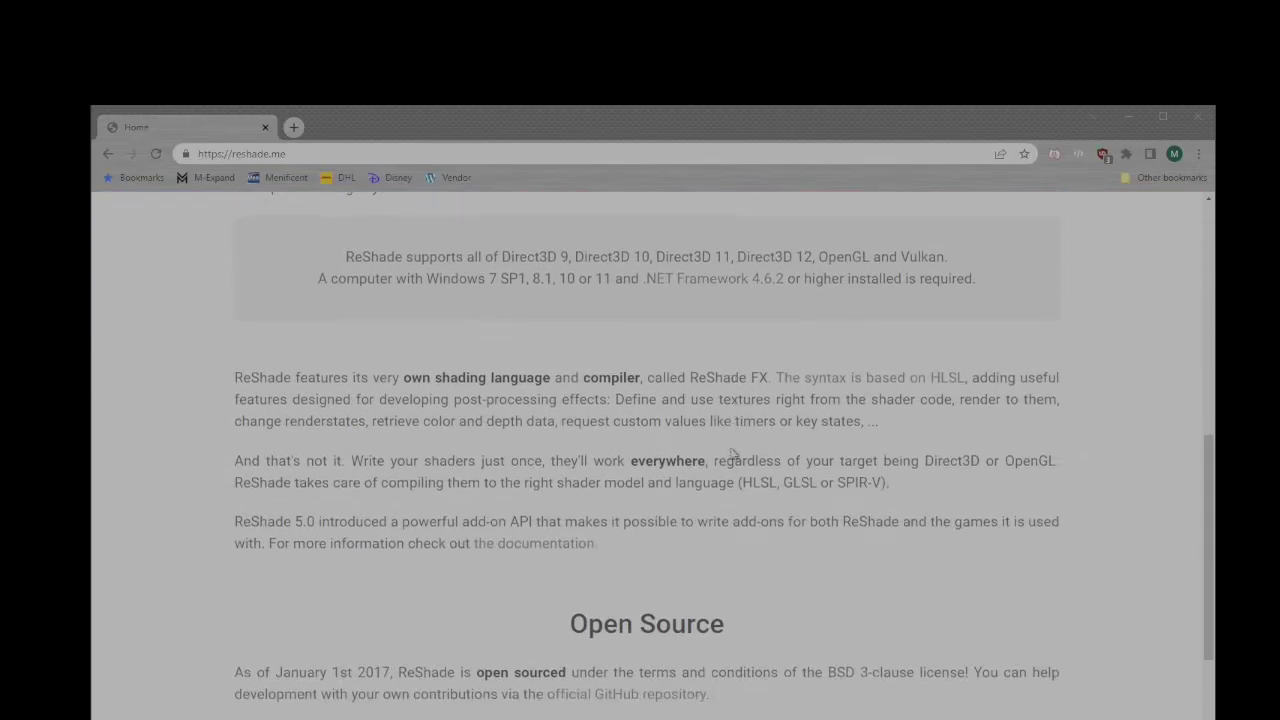
scroll(733, 455, "down", 5)
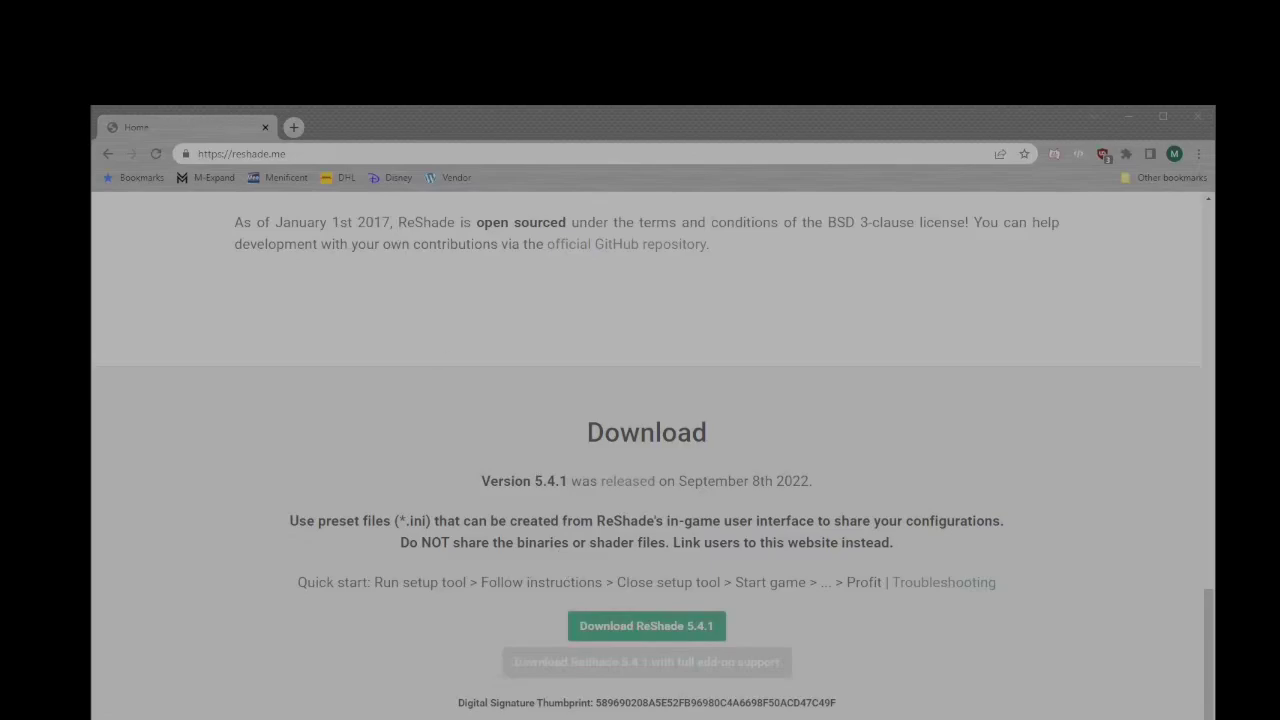
Copy the full file name ReShade_Setup_5.3.0.exe from the Reshade folder
key("alt+Tab")
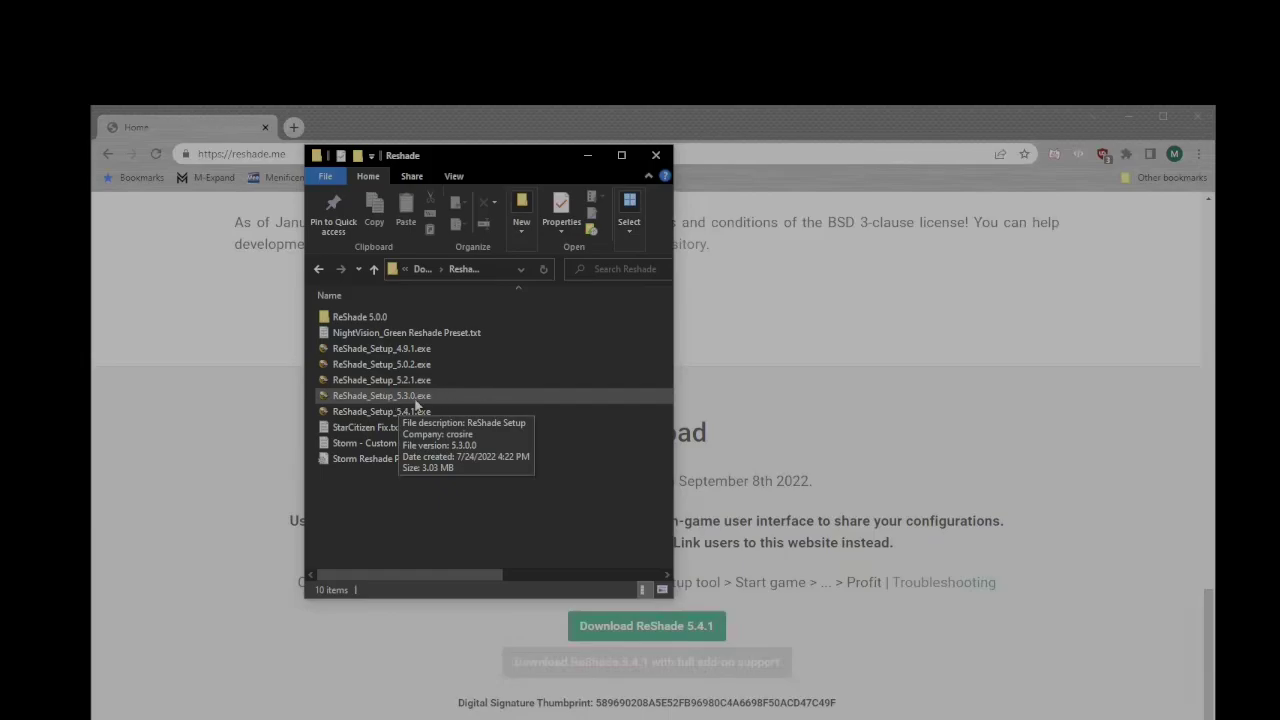
left_click(452, 396)
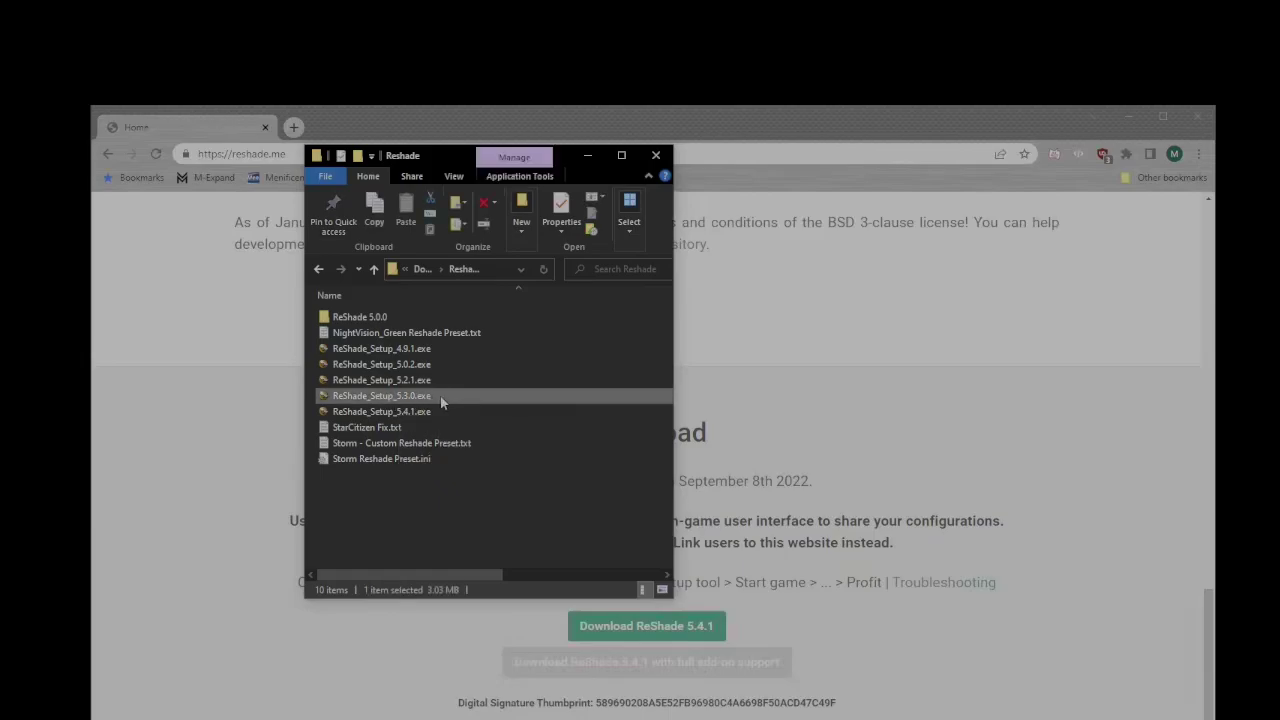
left_click(408, 393)
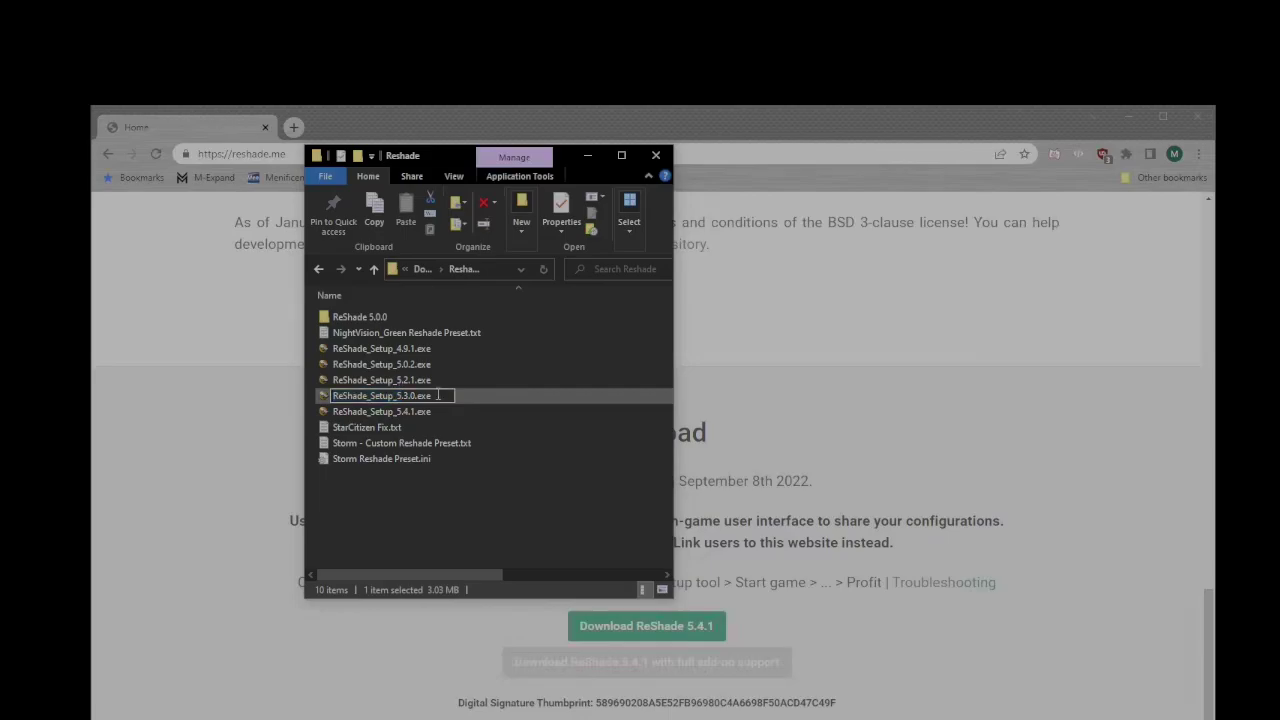
left_click_drag(437, 395, 334, 396)
key("ctrl+c")
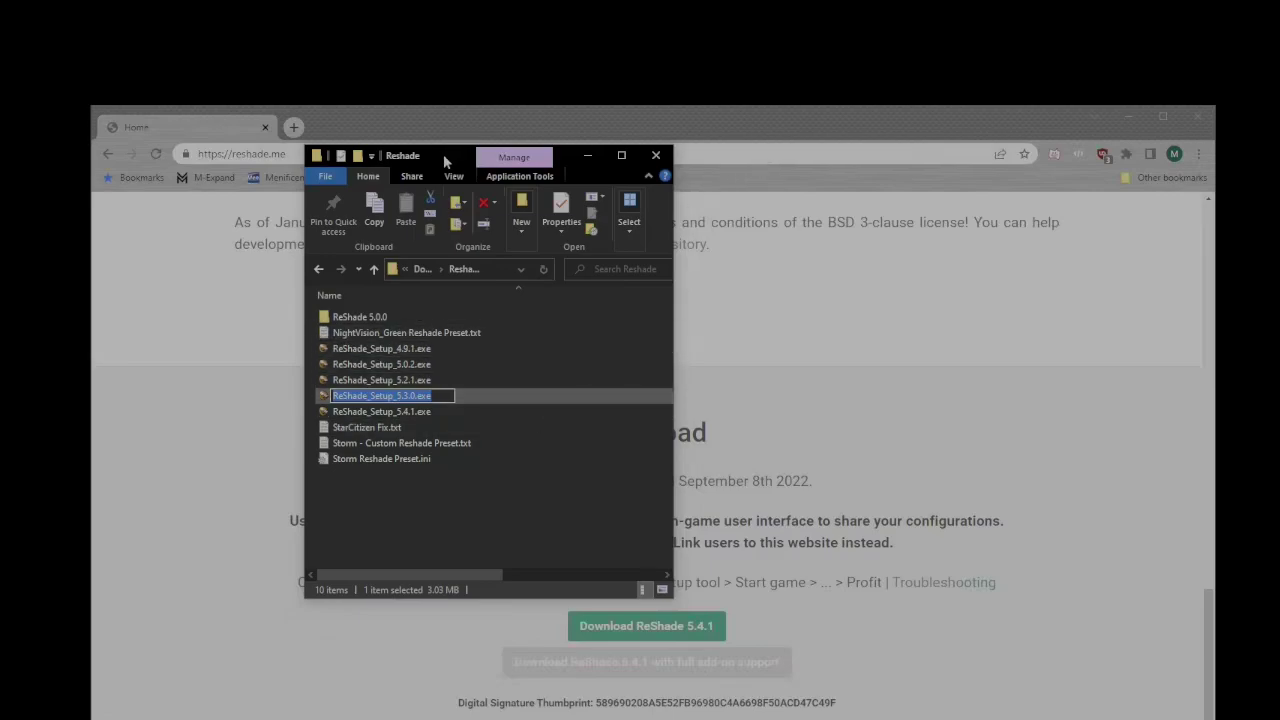
left_click_drag(443, 157, 0, 157)
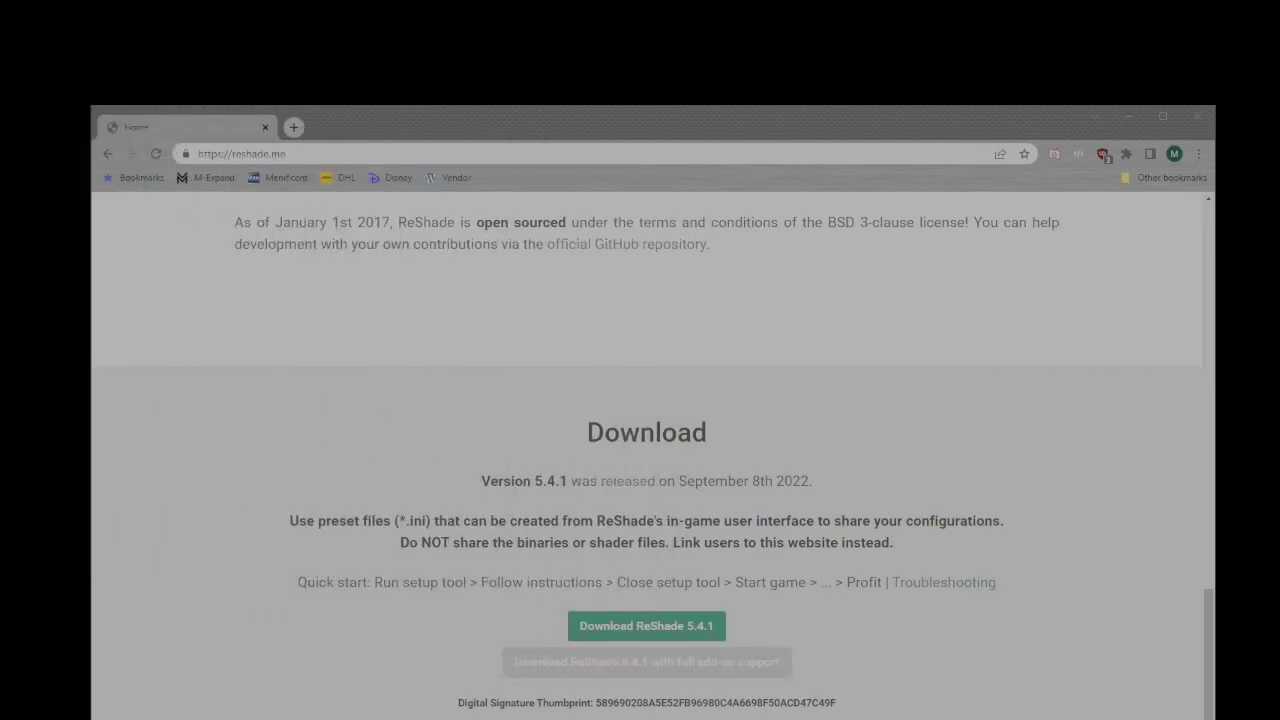
left_click(326, 153)
left_click(343, 154)
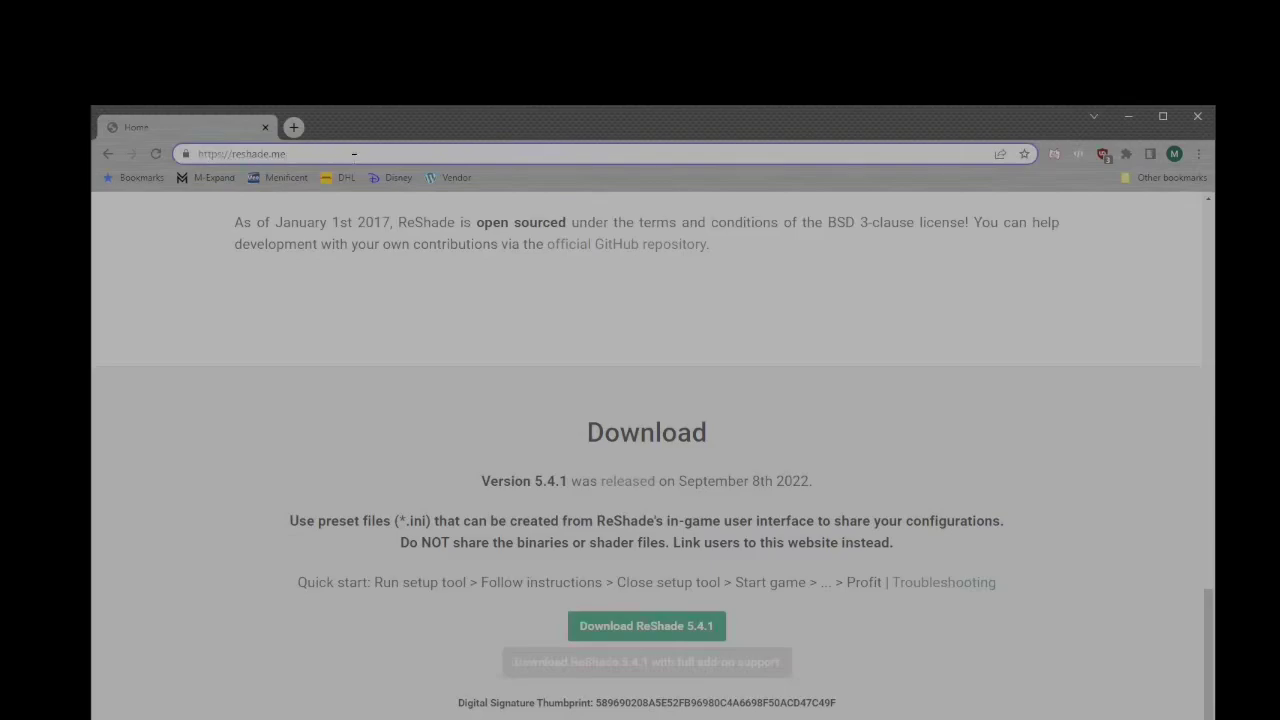
type("/")
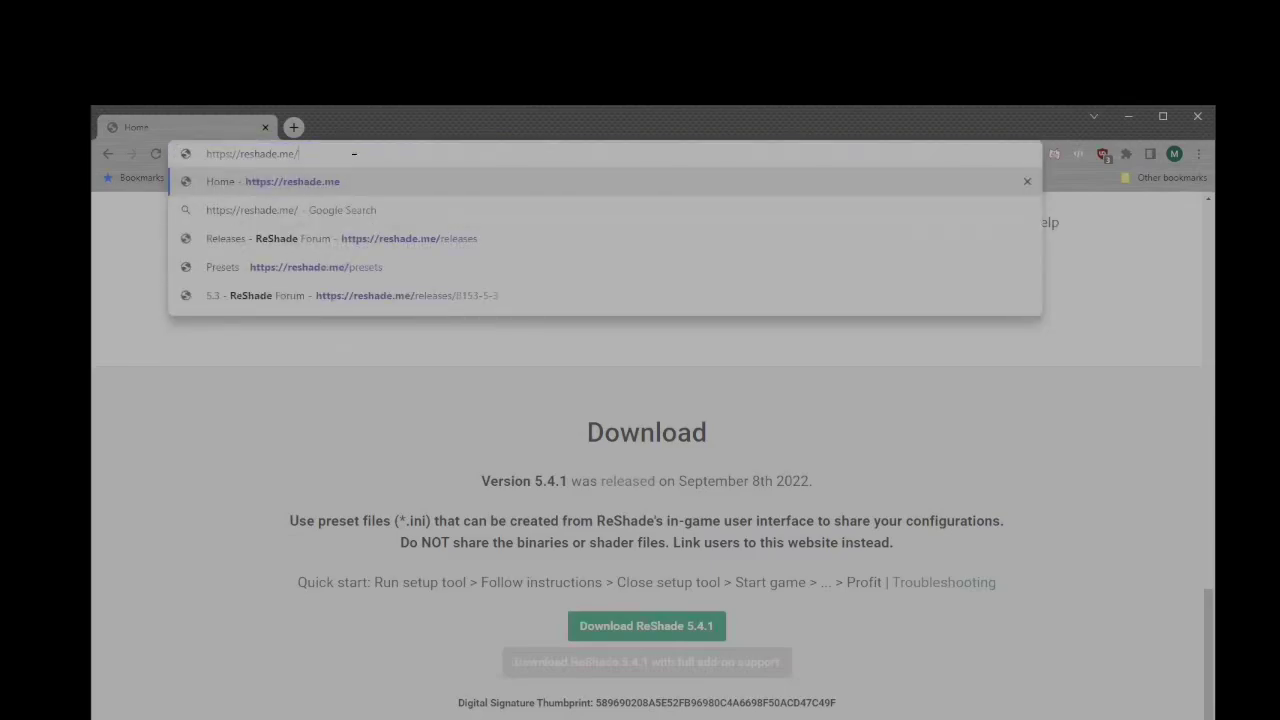
type("download")
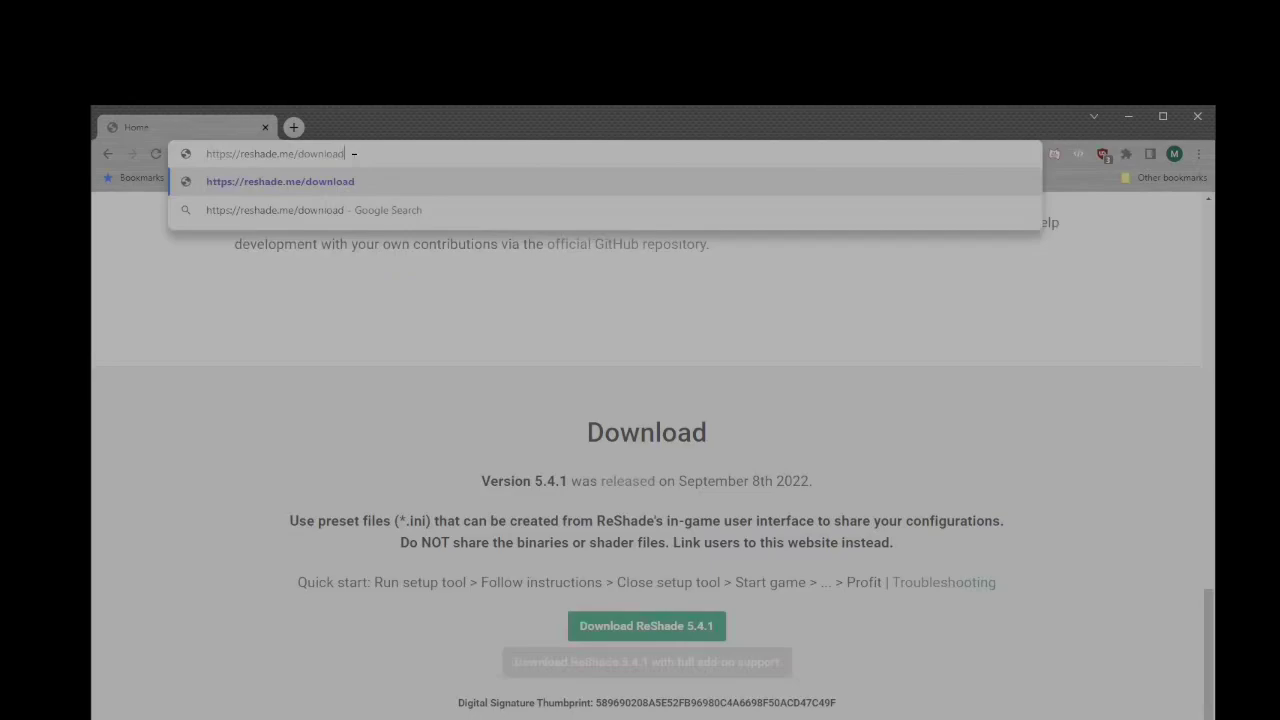
type("s/")
key("ctrl+v")
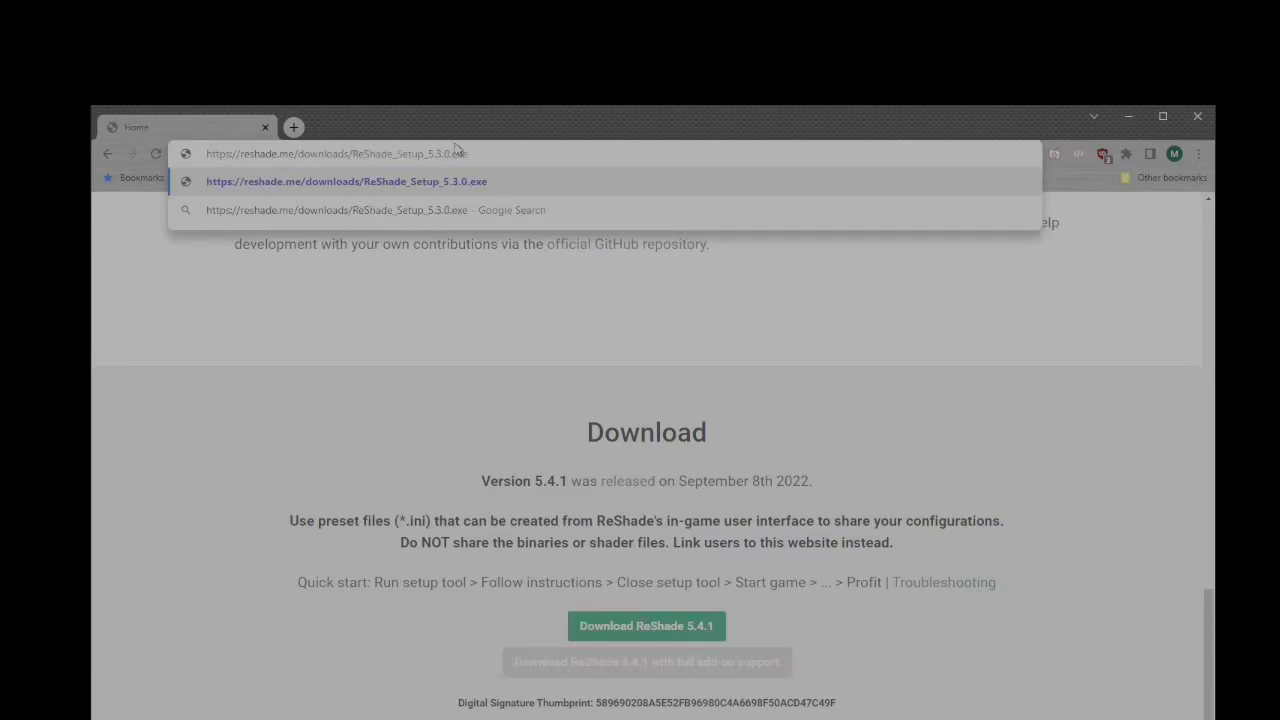
left_click_drag(468, 154, 224, 154)
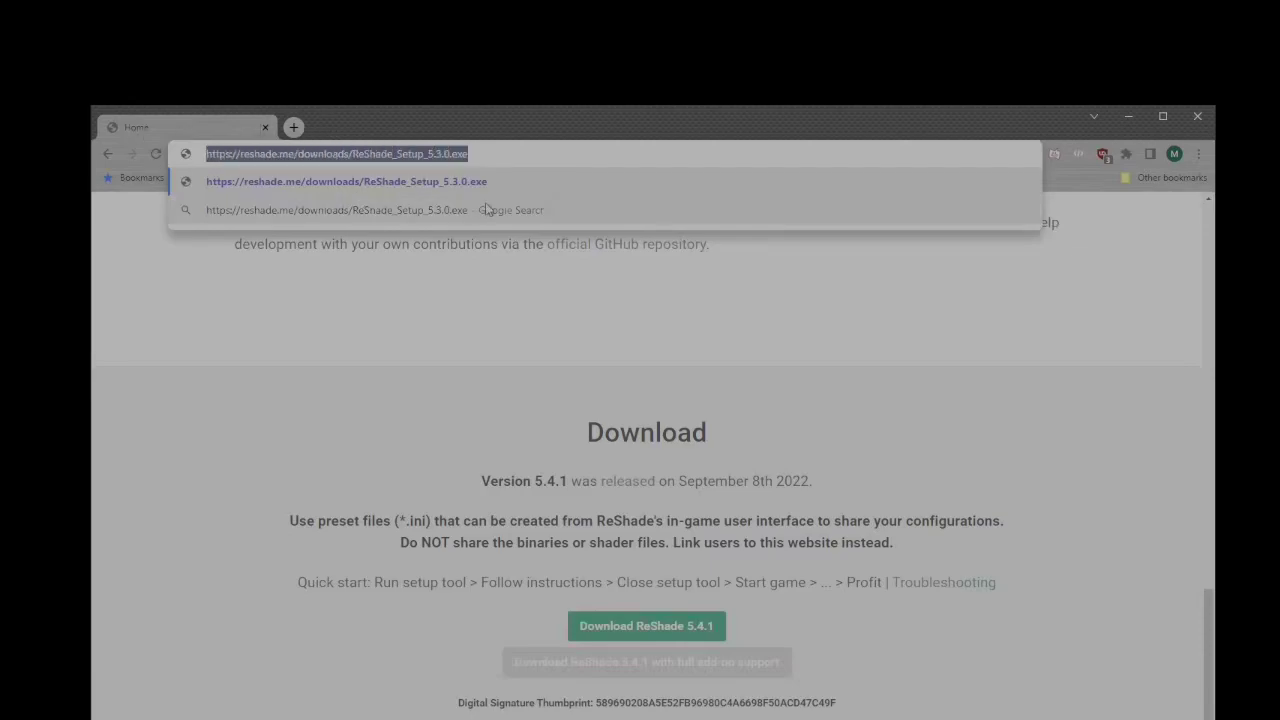
left_click(483, 154)
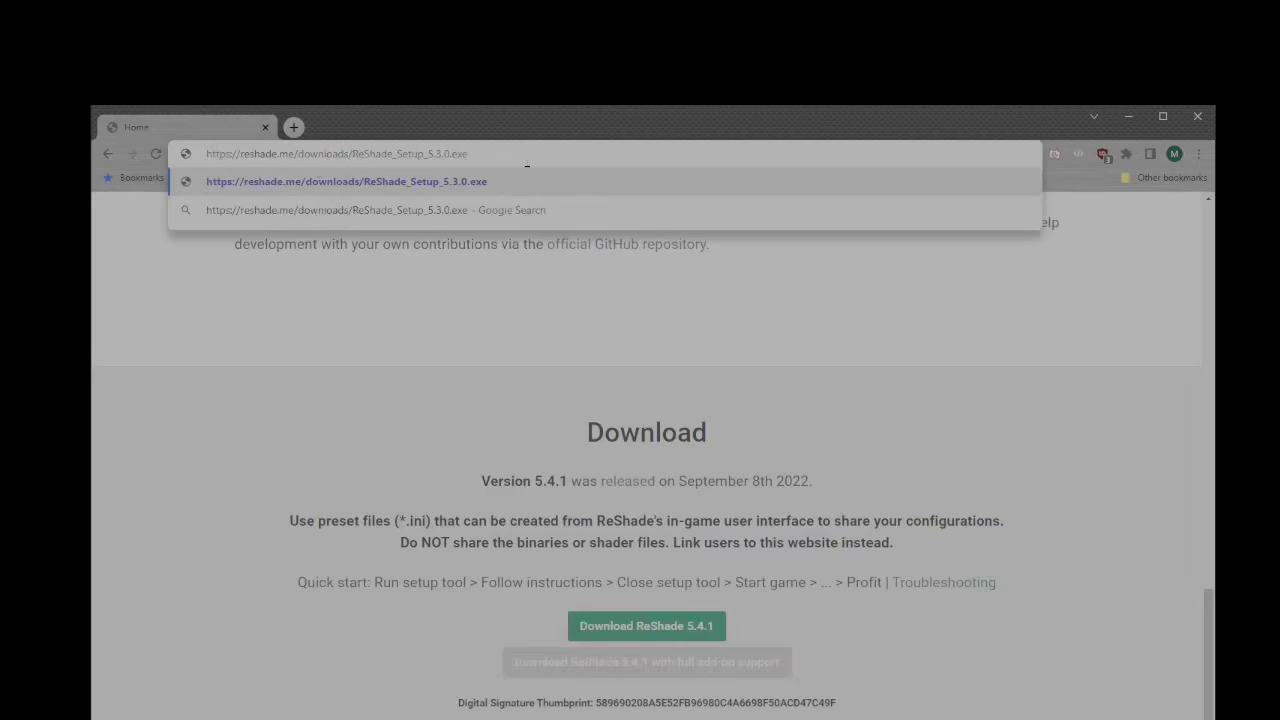
key("Escape")
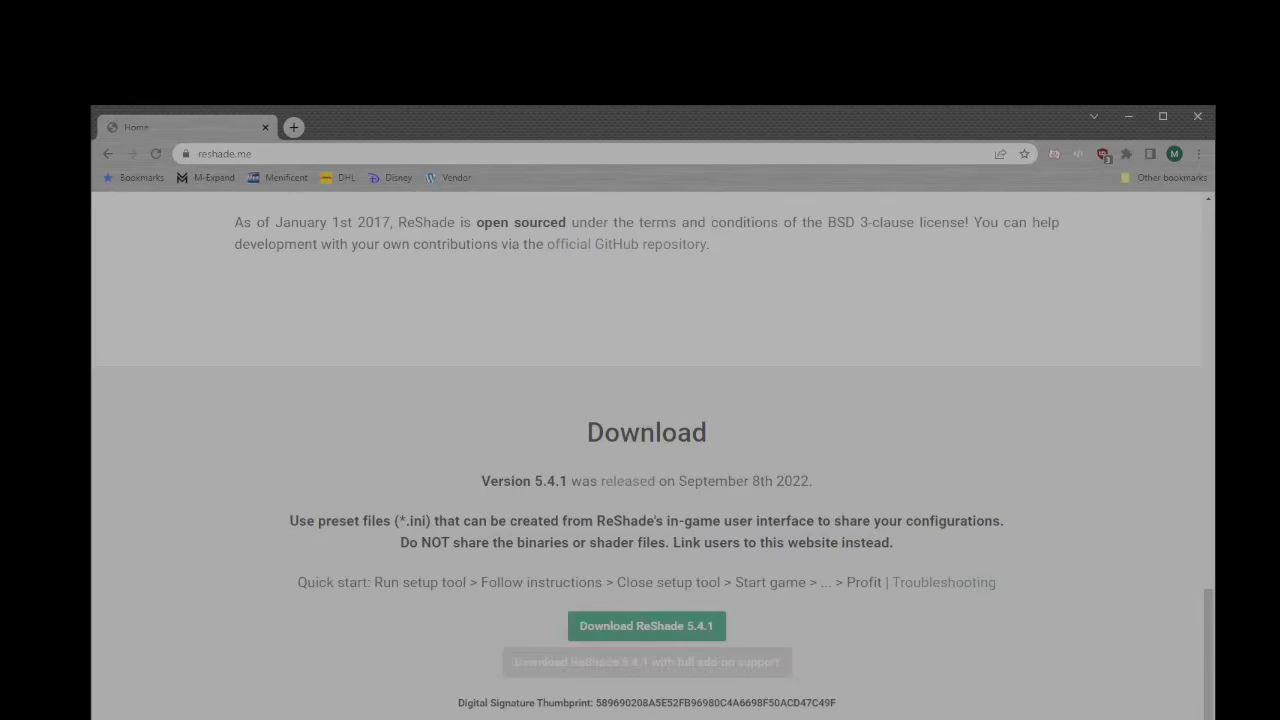
scroll(849, 549, "down", 1)
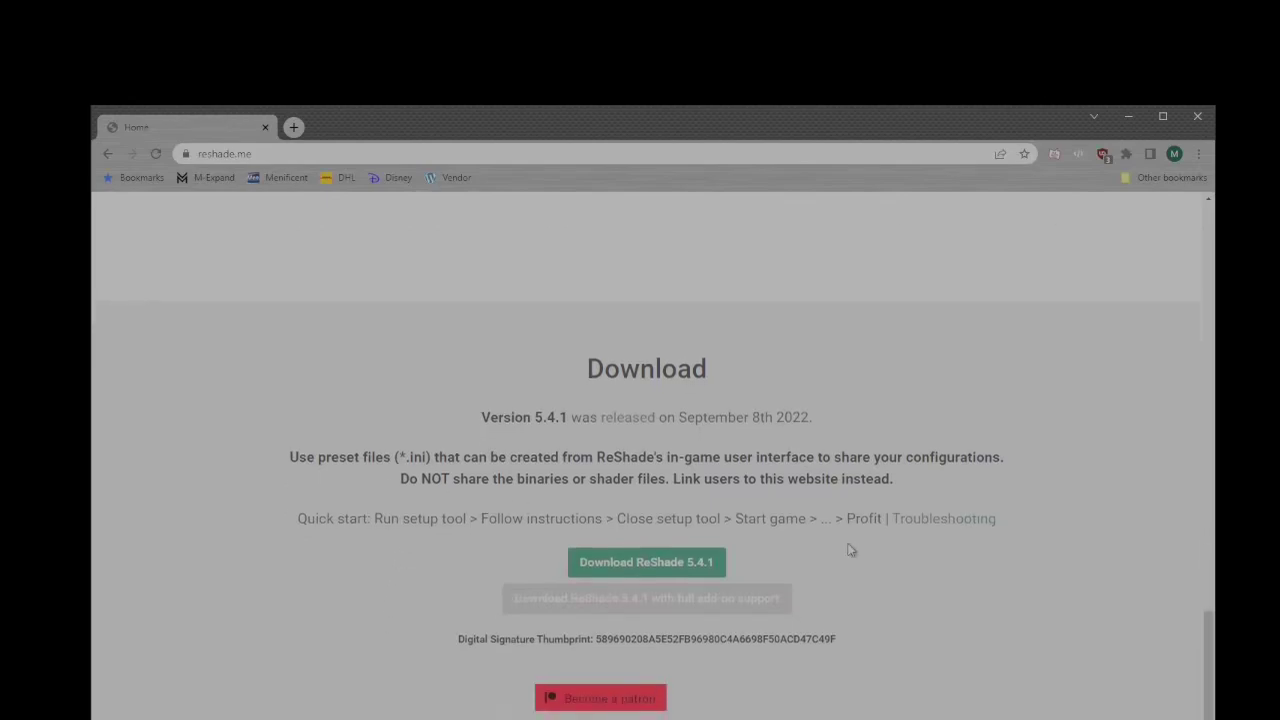
scroll(860, 576, "up", 8)
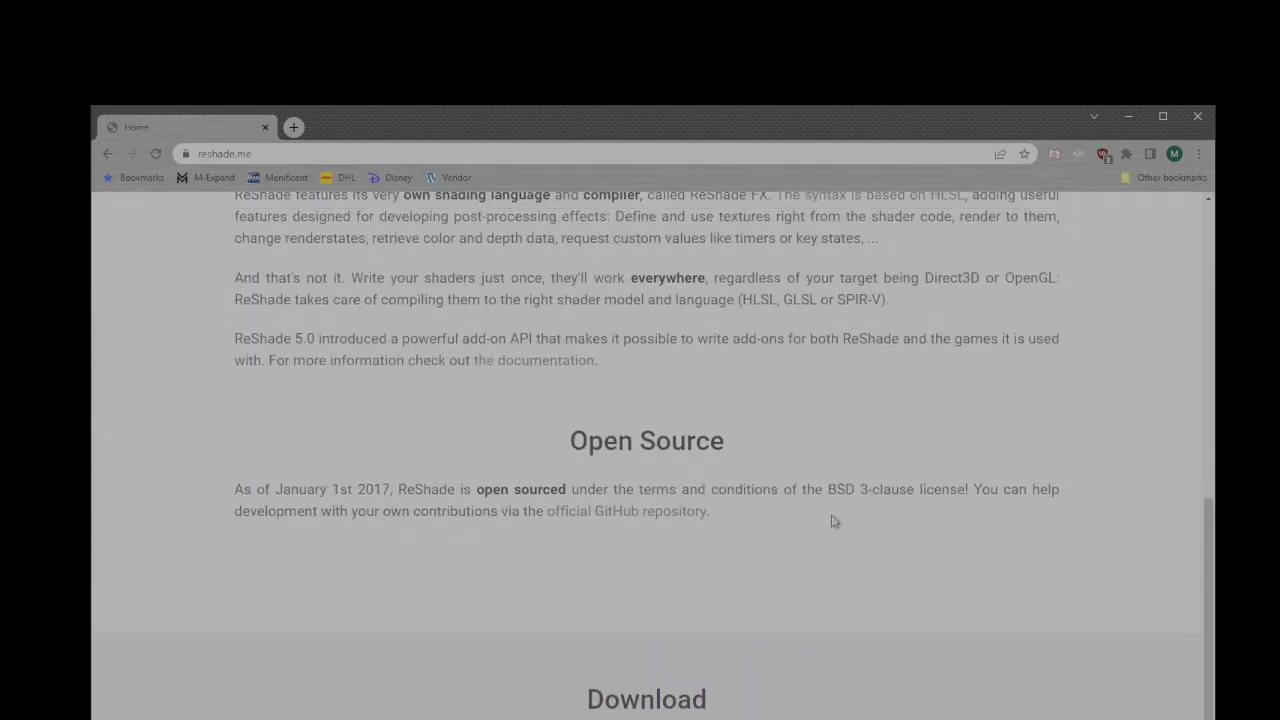
scroll(797, 456, "up", 4)
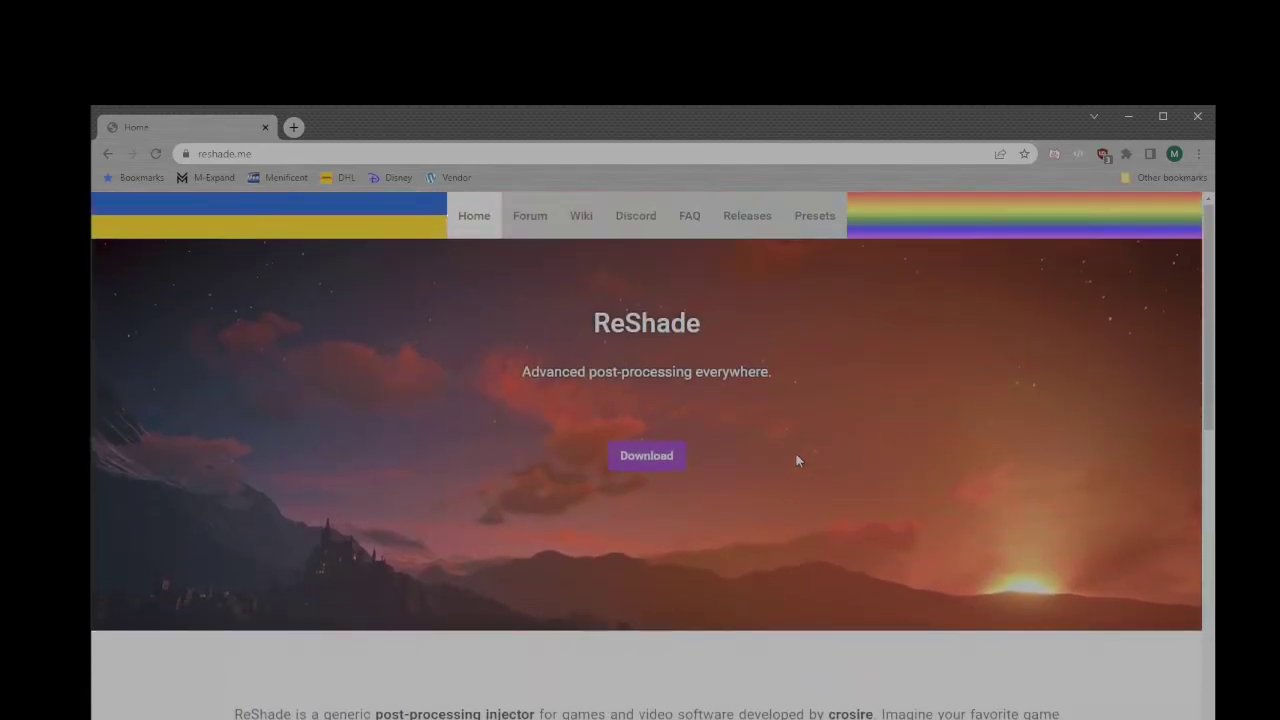
scroll(860, 462, "down", 3)
scroll(858, 458, "down", 6)
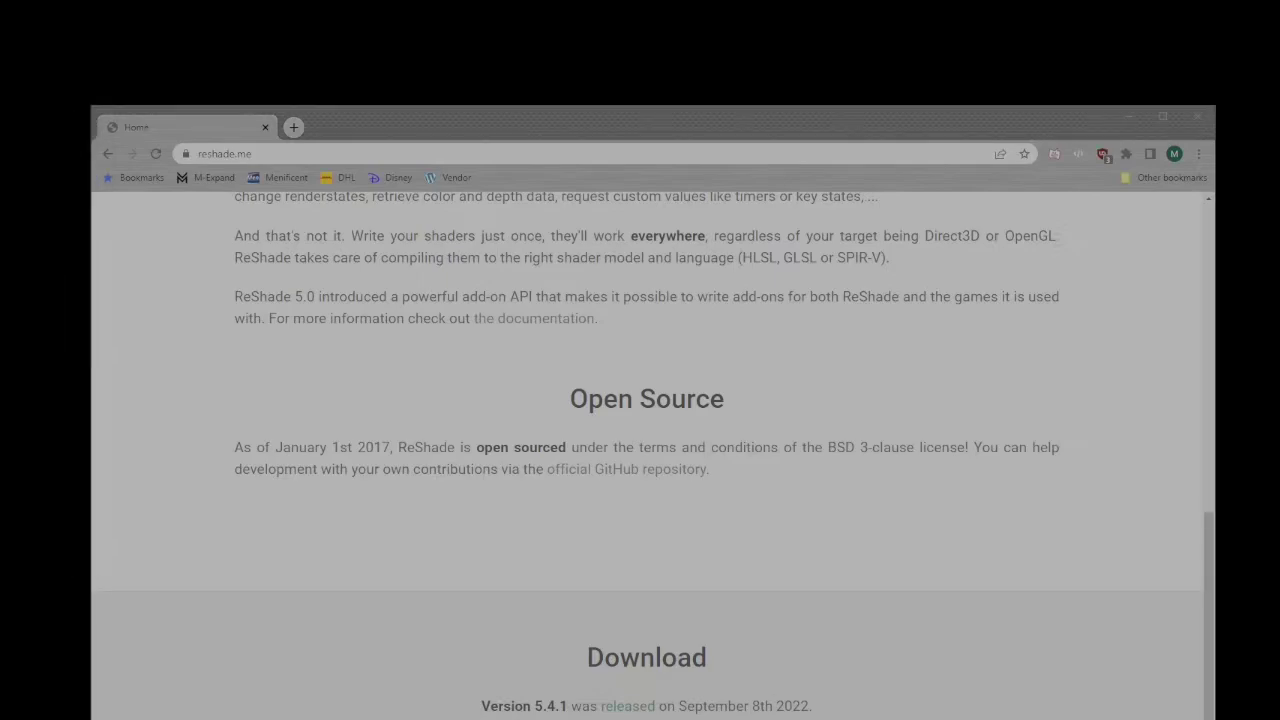
Switch to the Reshade folder, minimize the browser, and launch ReShade_Setup_5.3.0.exe
left_click(32, 119)
left_click_drag(446, 126, 547, 128)
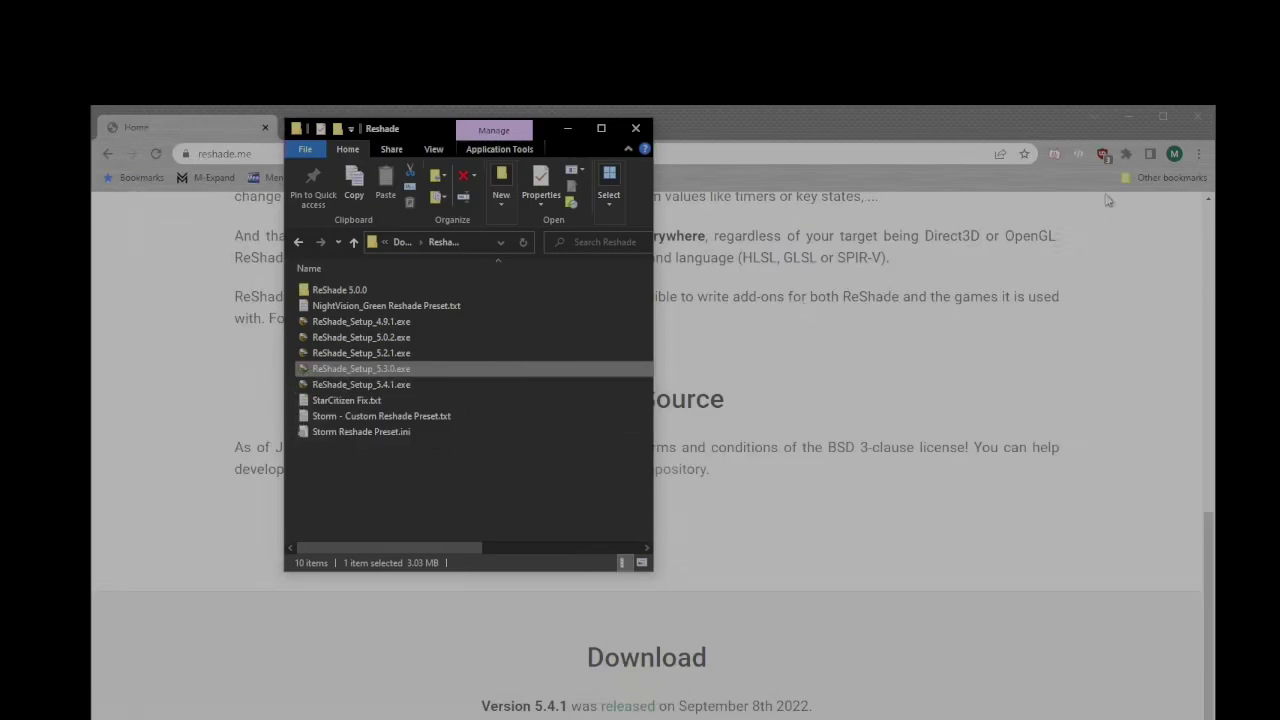
left_click(1127, 114)
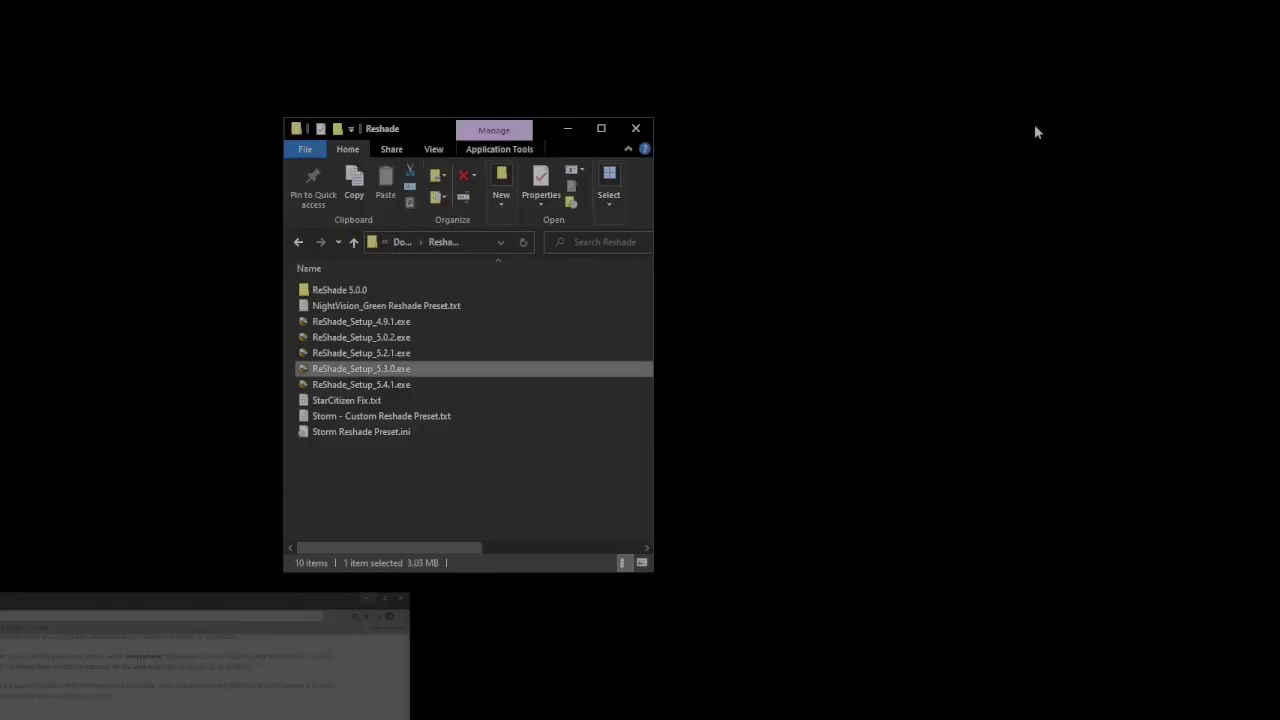
double_click(302, 370)
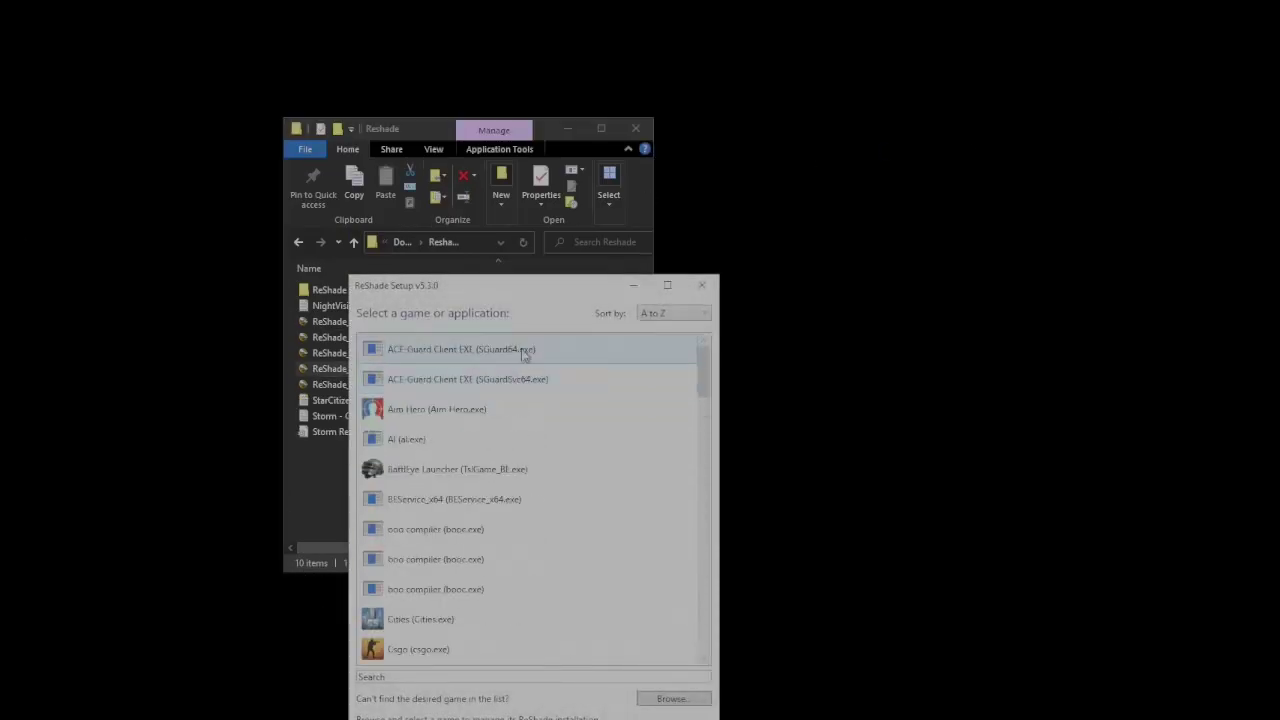
left_click_drag(546, 294, 595, 258)
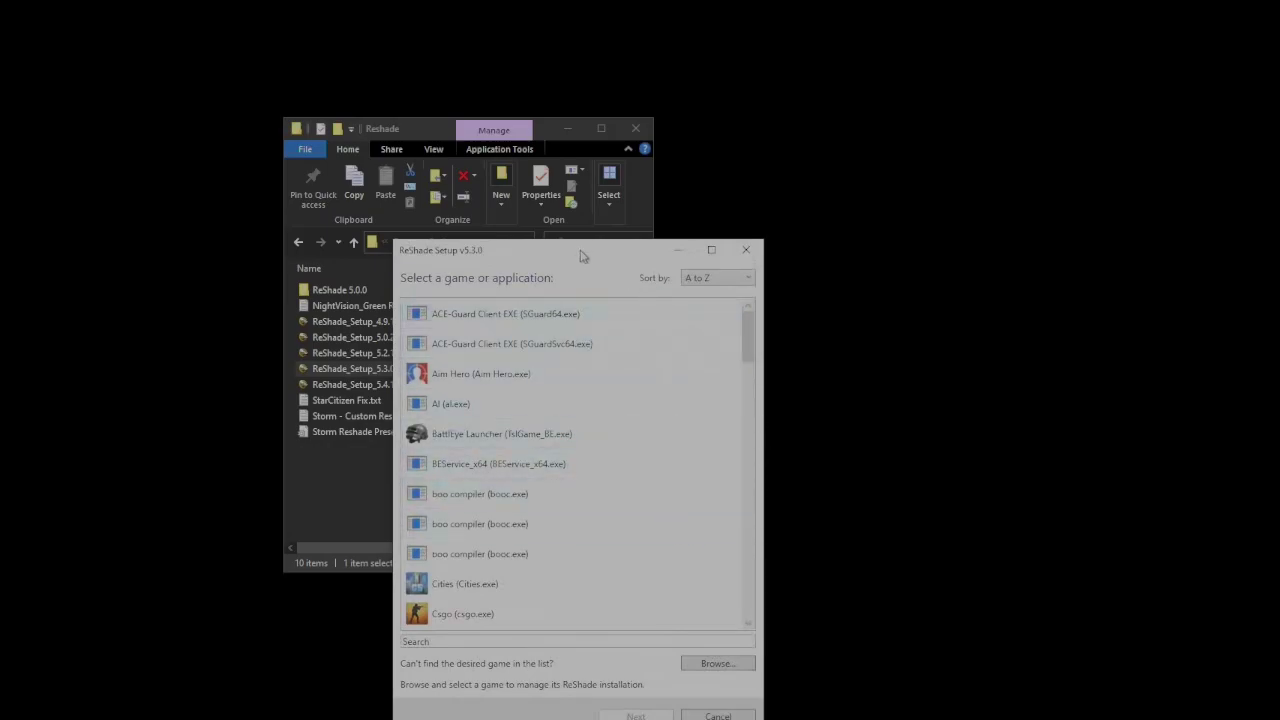
left_click_drag(582, 252, 701, 275)
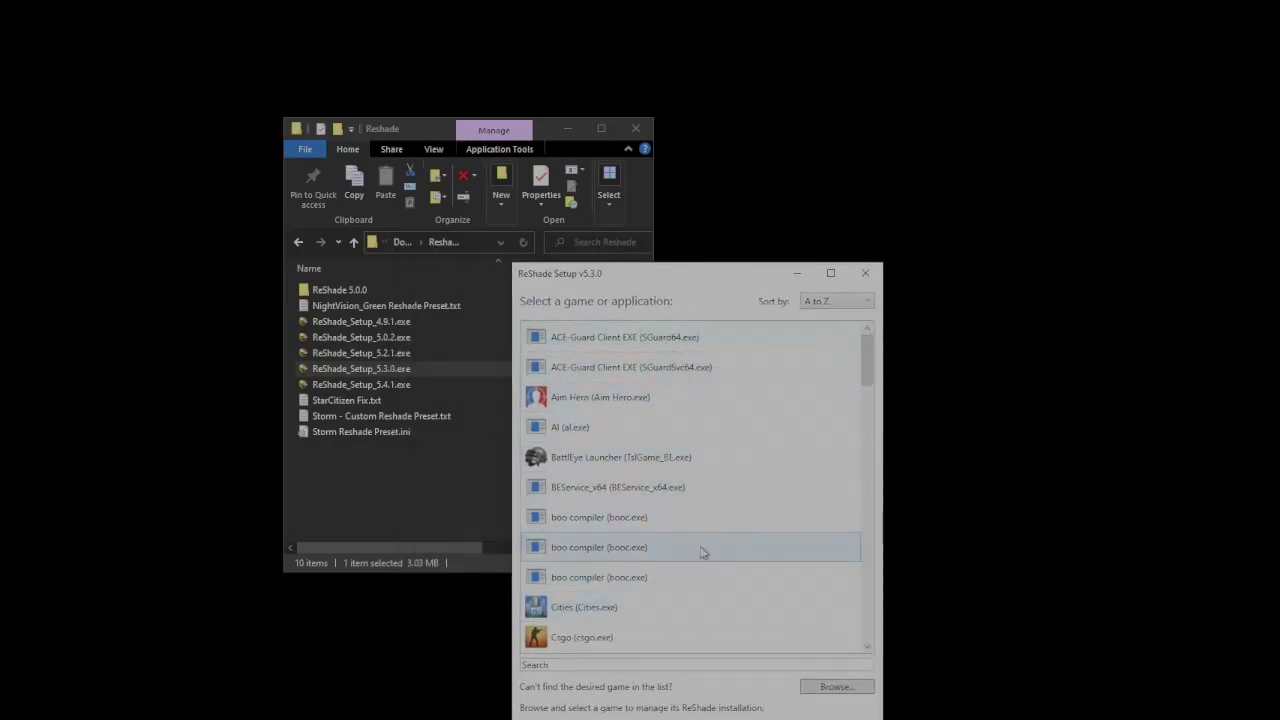
Browse to Roberts Space Industries\StarCitizen\LIVE\Bin64 and set StarCitizen.exe as the game for the ReShade installation
scroll(740, 580, "down", 3)
scroll(753, 553, "down", 15)
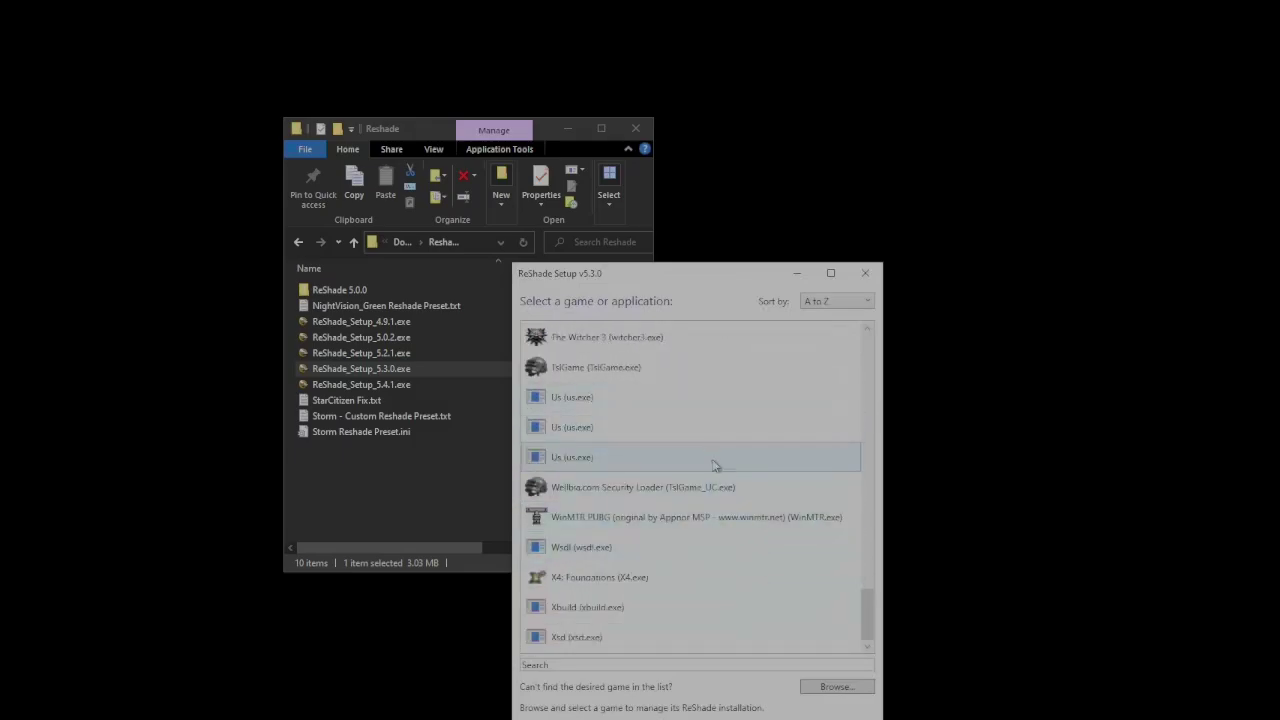
left_click(836, 688)
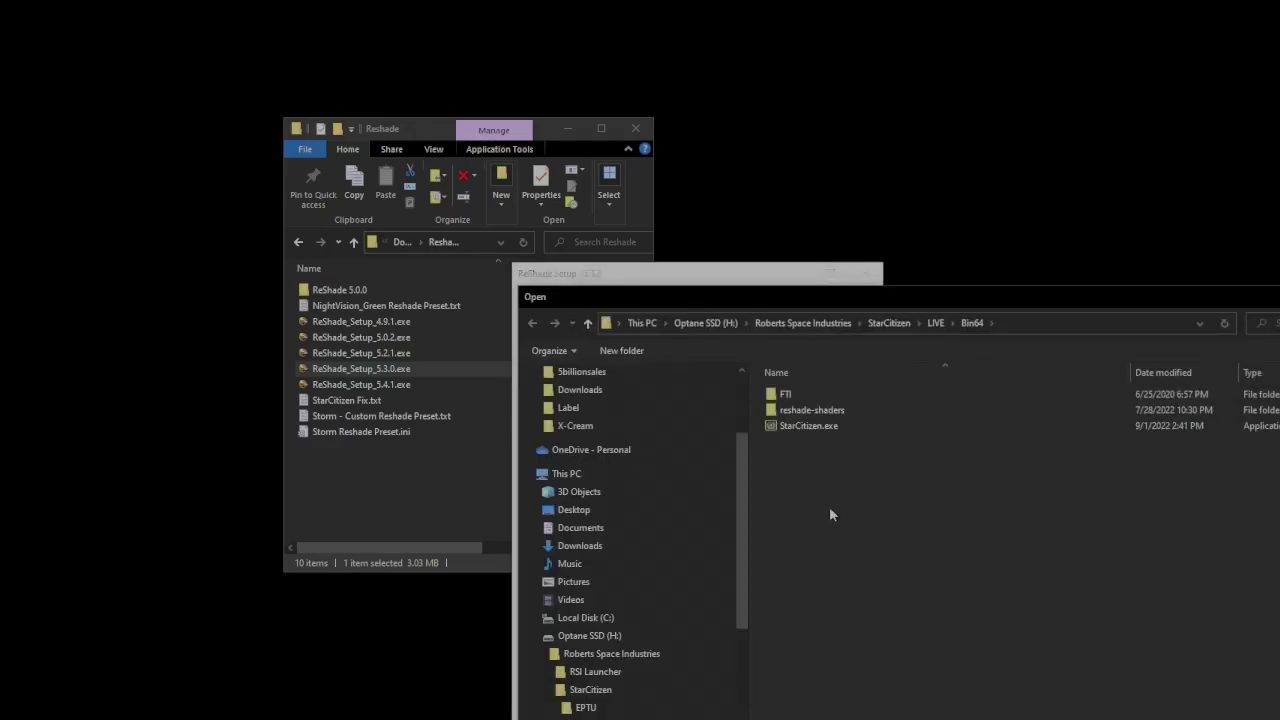
left_click(779, 322)
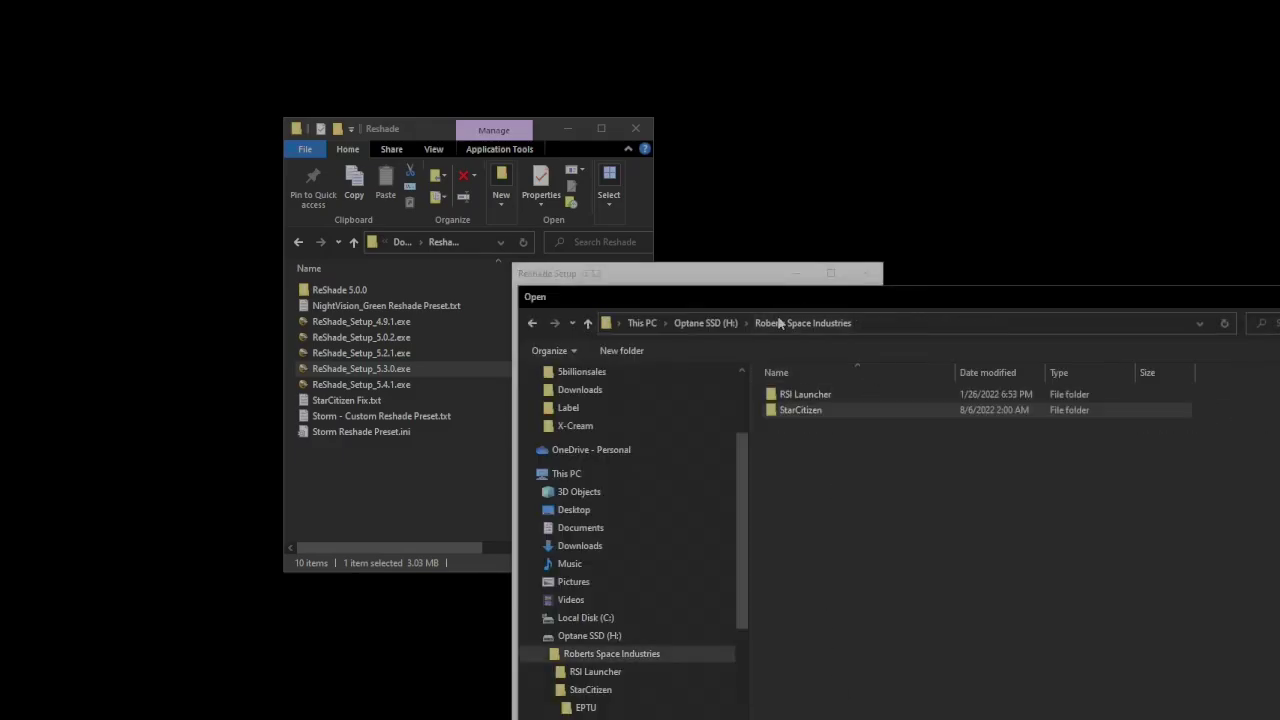
double_click(800, 410)
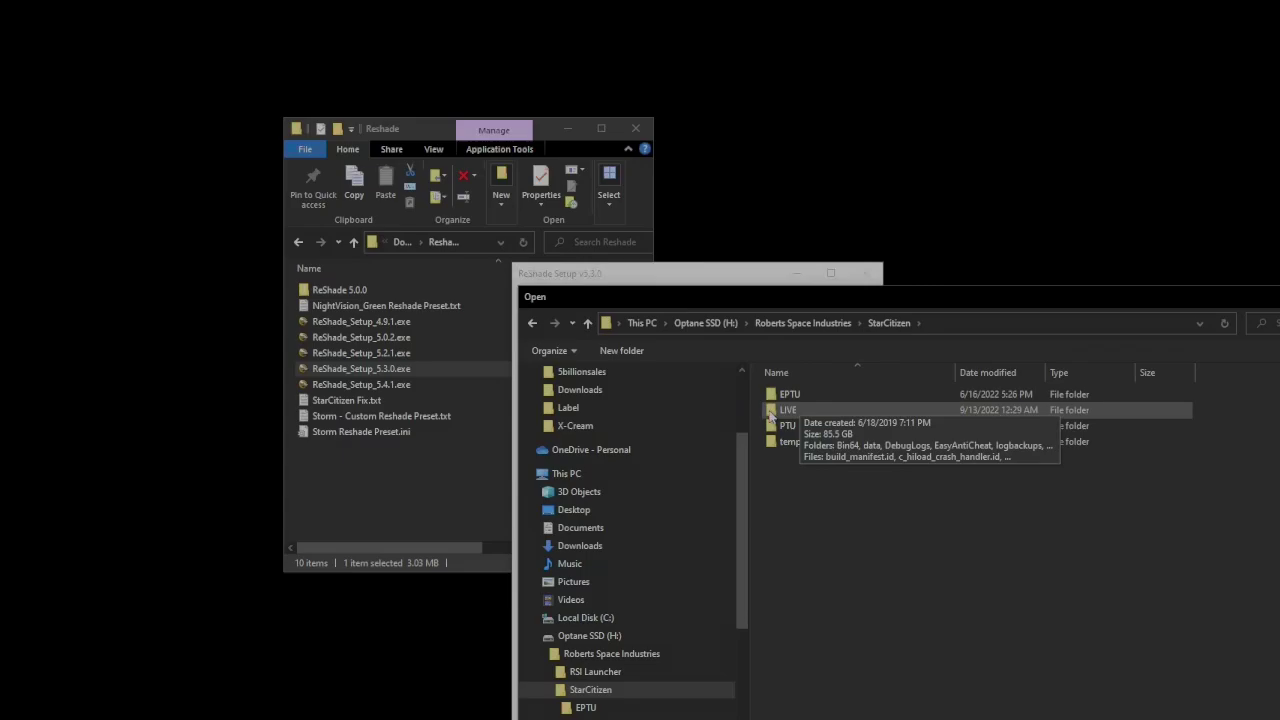
double_click(771, 412)
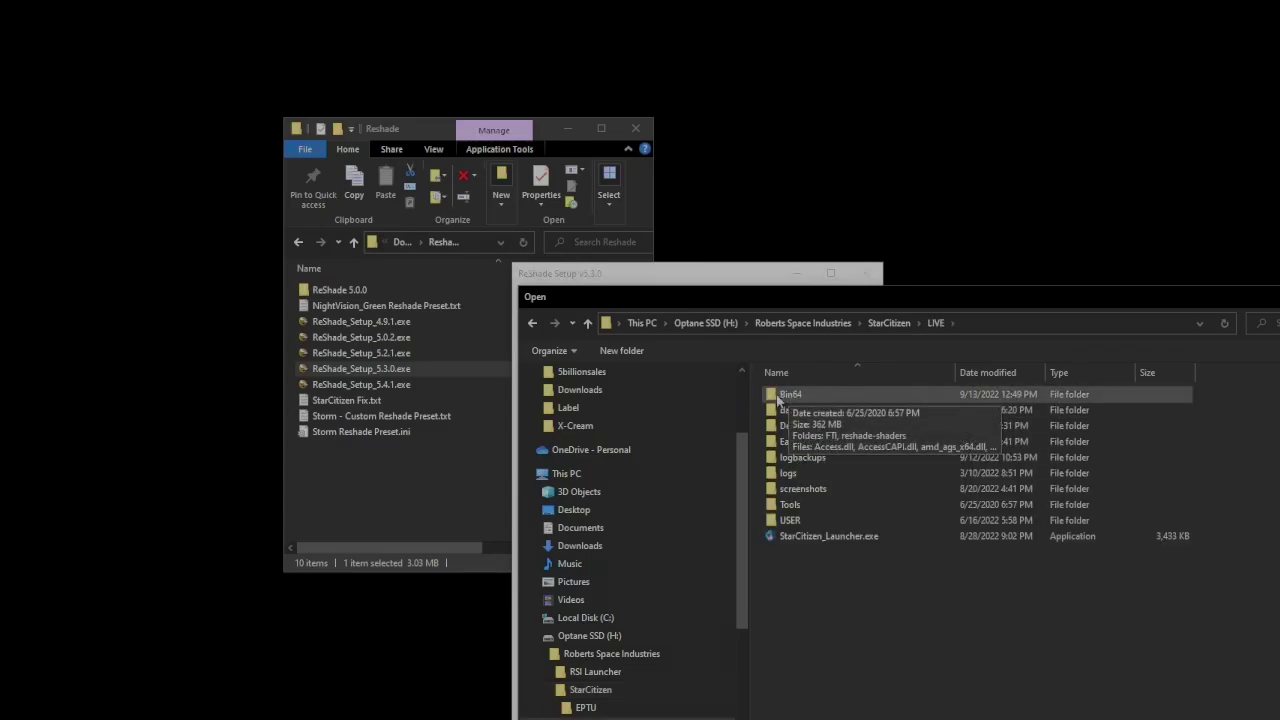
double_click(778, 397)
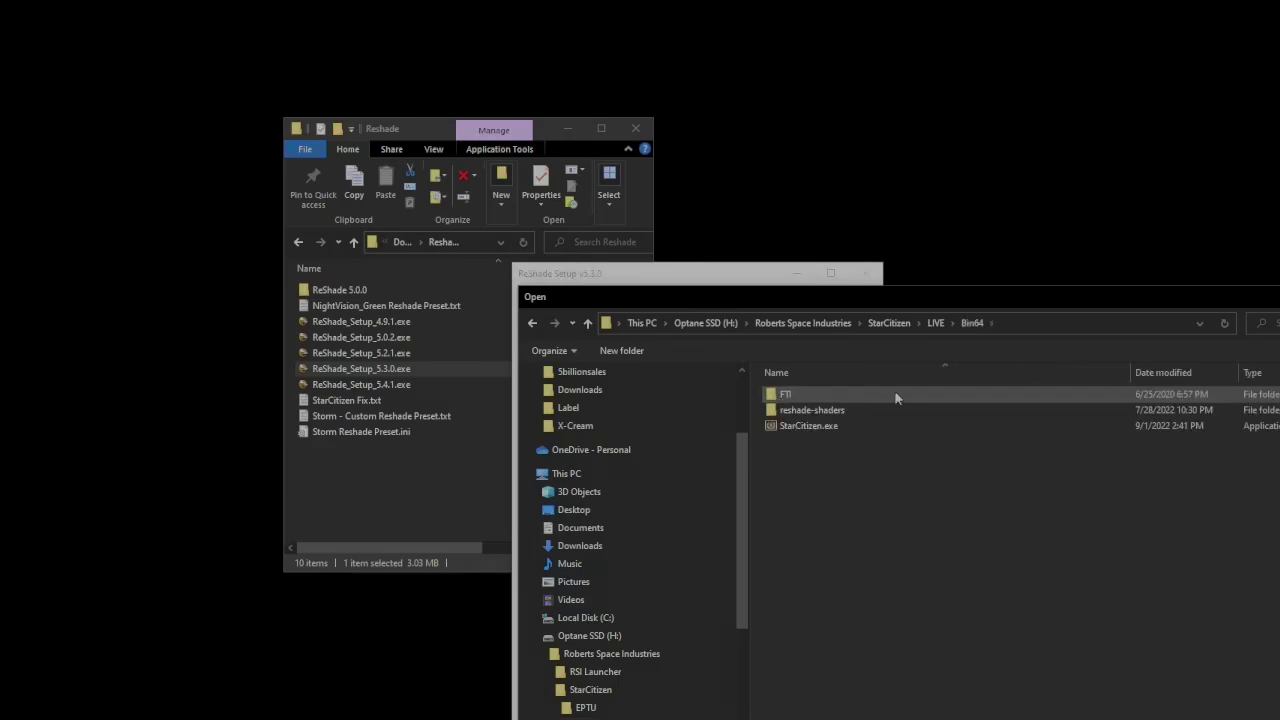
left_click(795, 430)
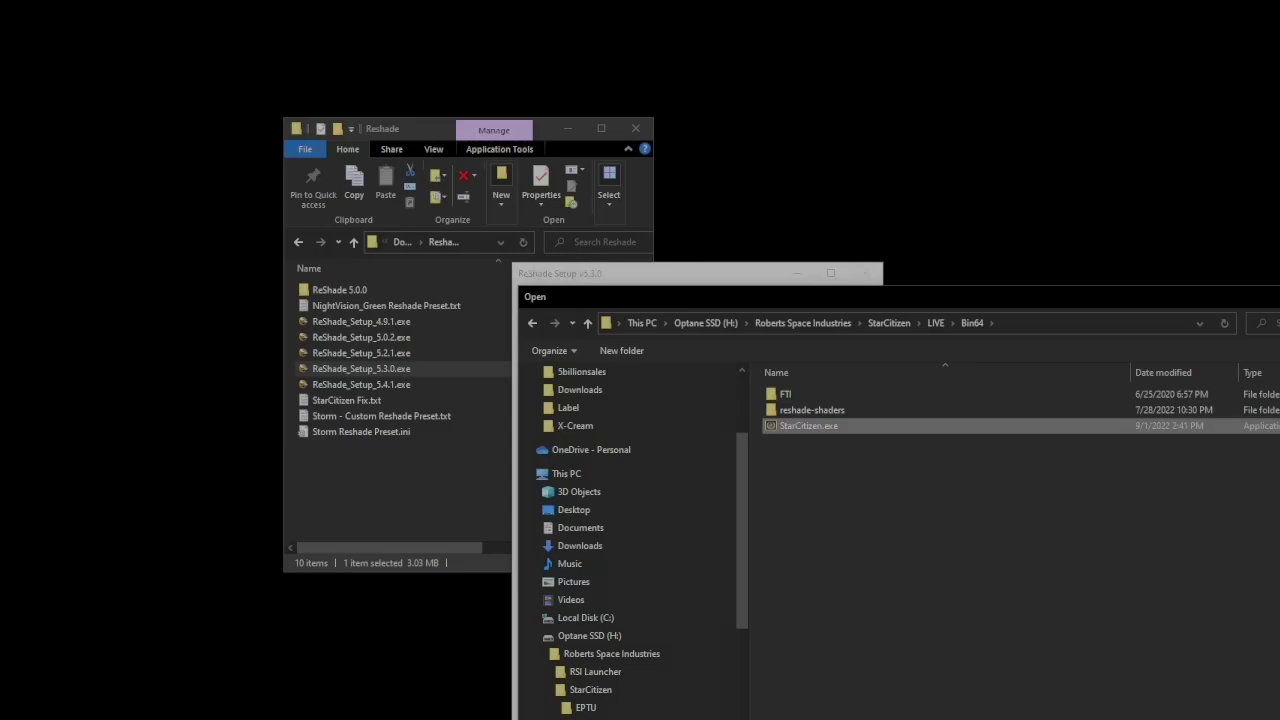
key("Return")
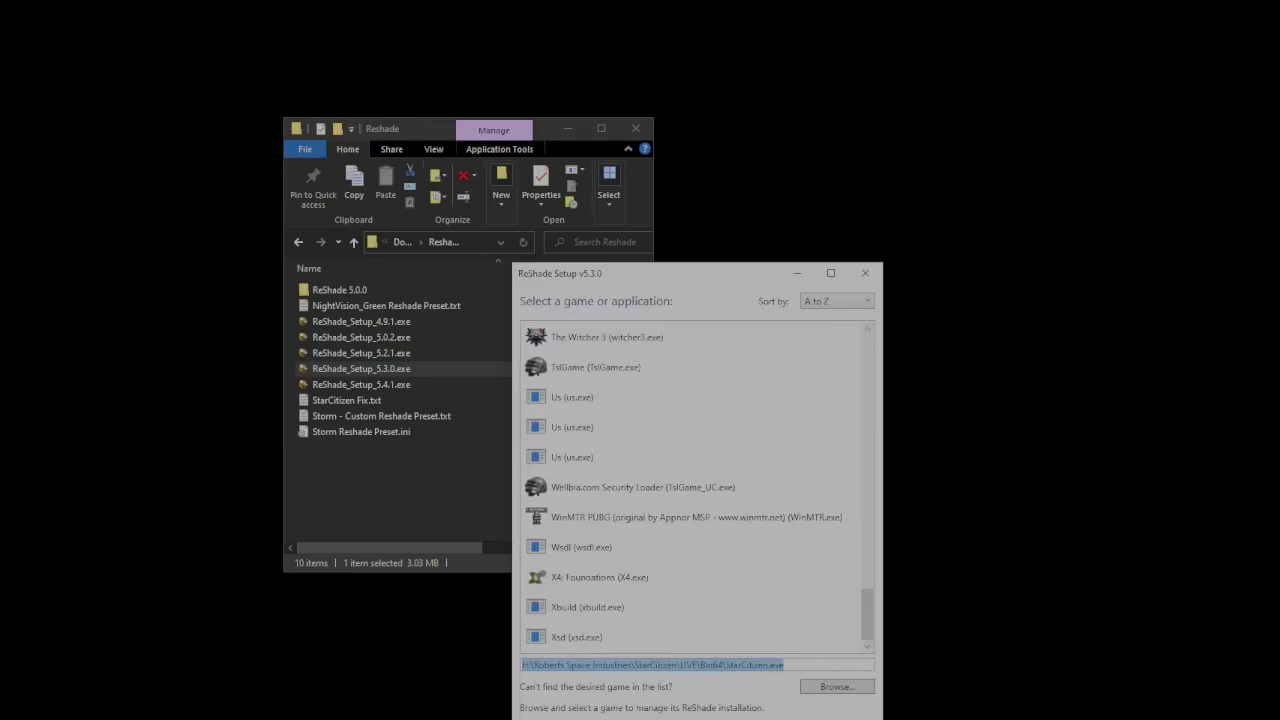
key("Return")
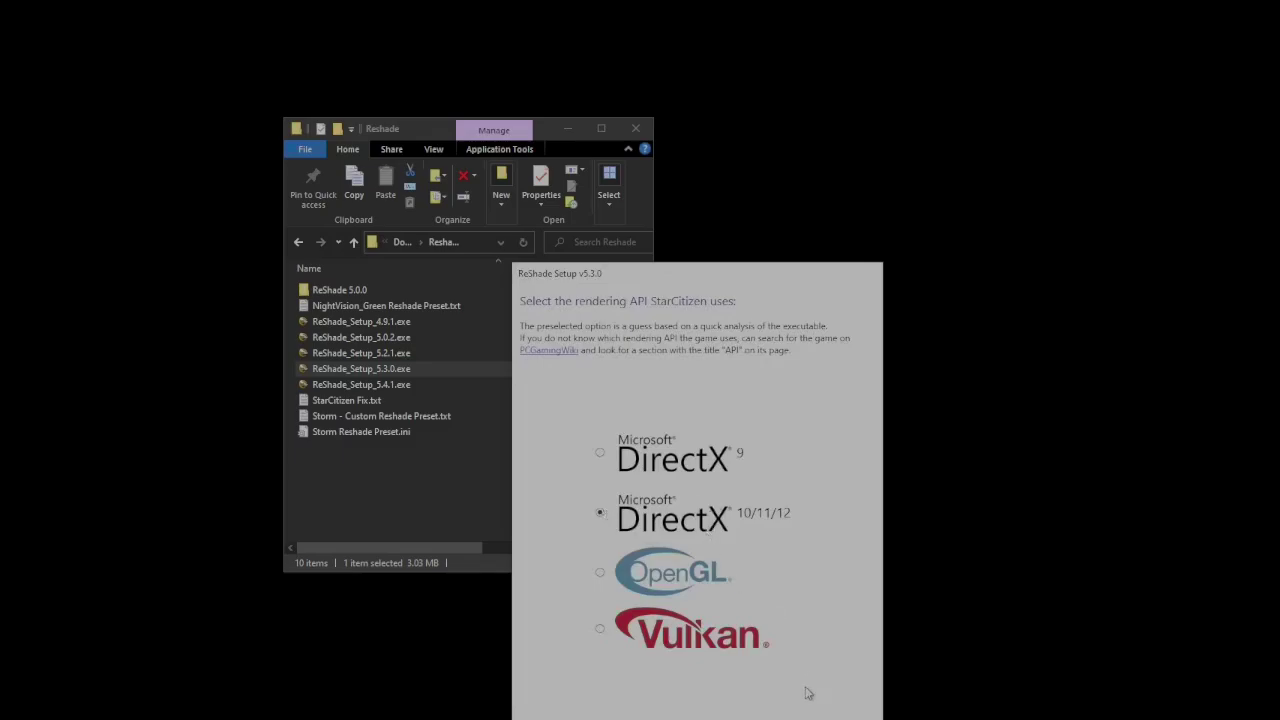
Accept DirectX 10/11/12 as the rendering API and choose to modify the existing ReShade installation
key("Return")
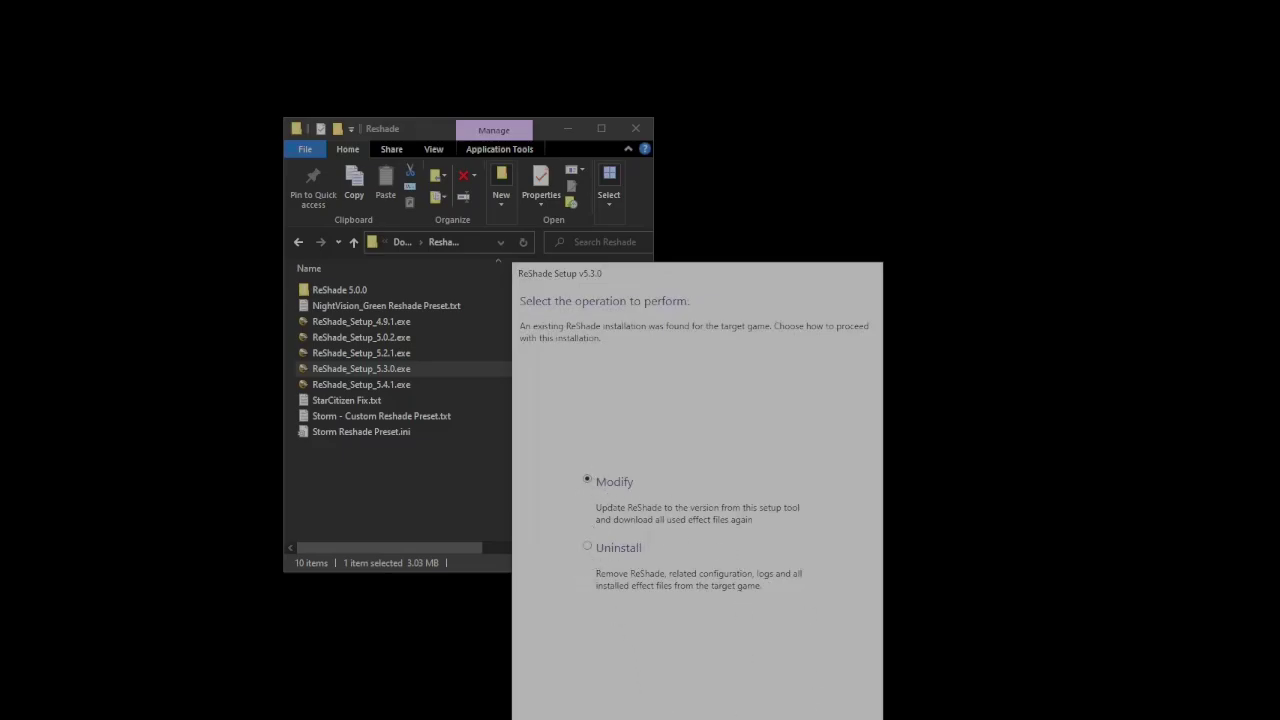
key("Return")
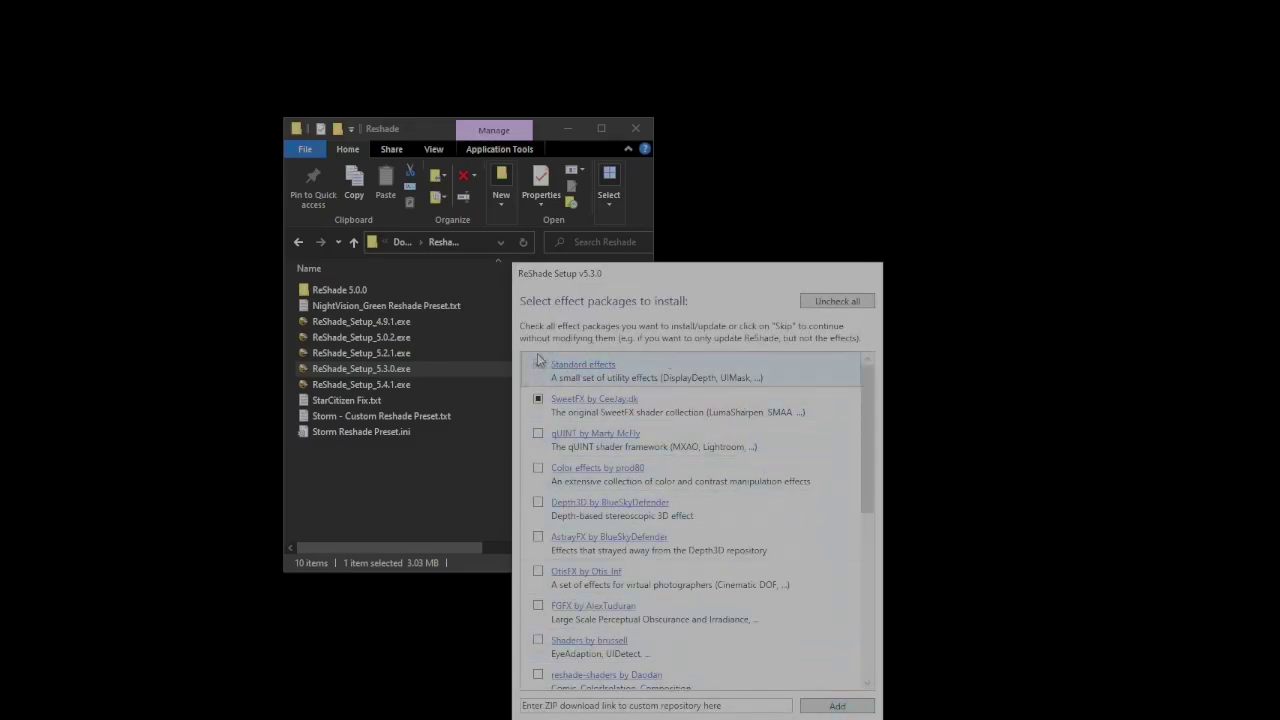
Move the windows apart, reset the effect package selection, and check all effect packages for installation
left_click(538, 363)
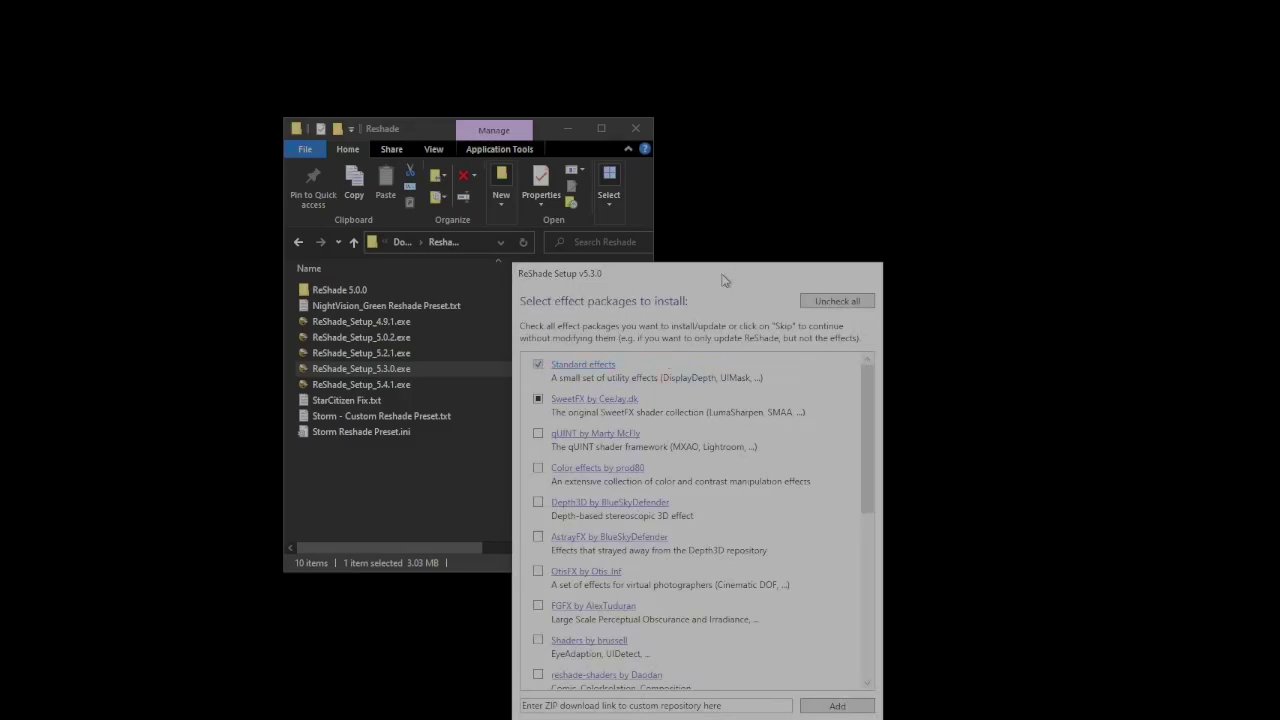
left_click_drag(723, 277, 871, 290)
left_click_drag(425, 122, 80, 117)
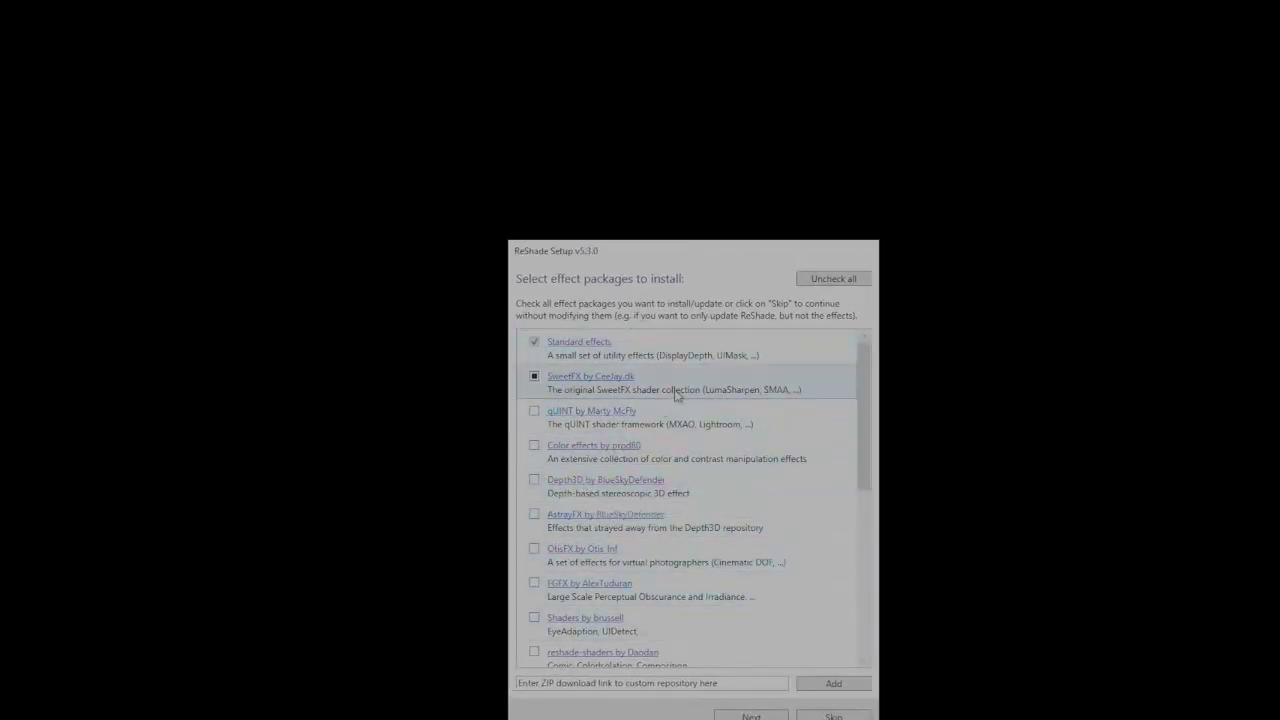
left_click(836, 280)
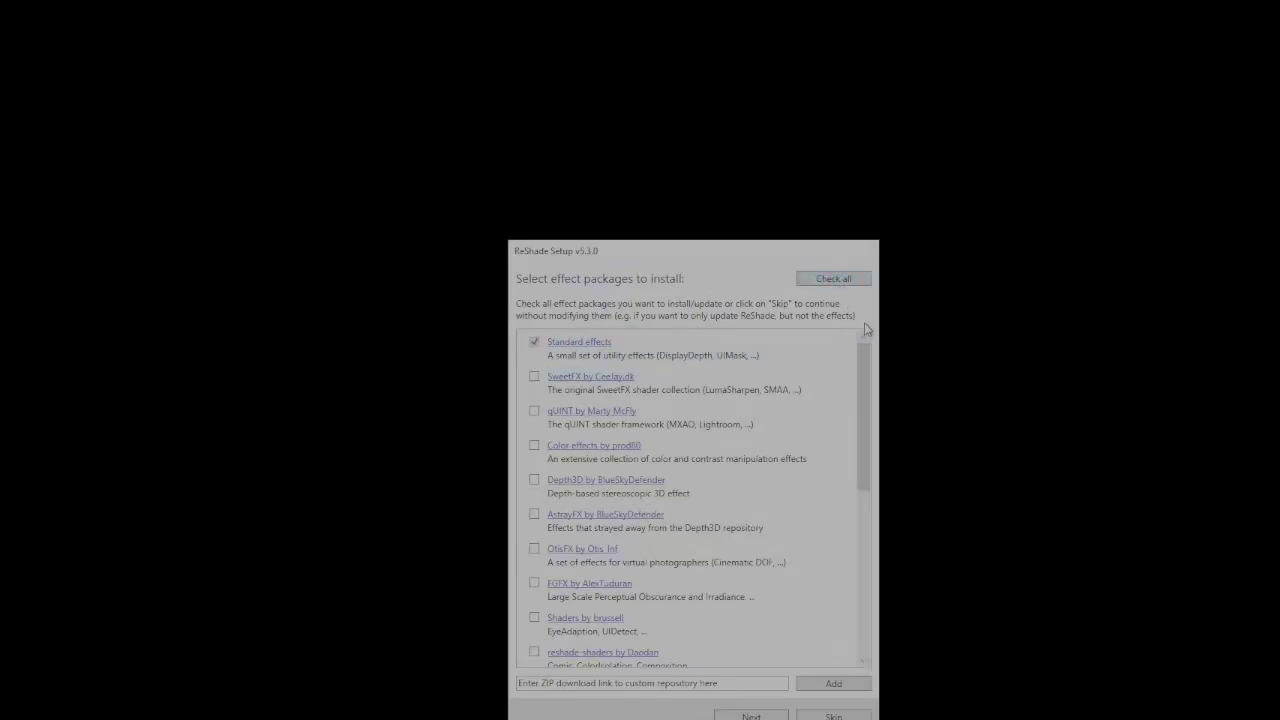
left_click(836, 280)
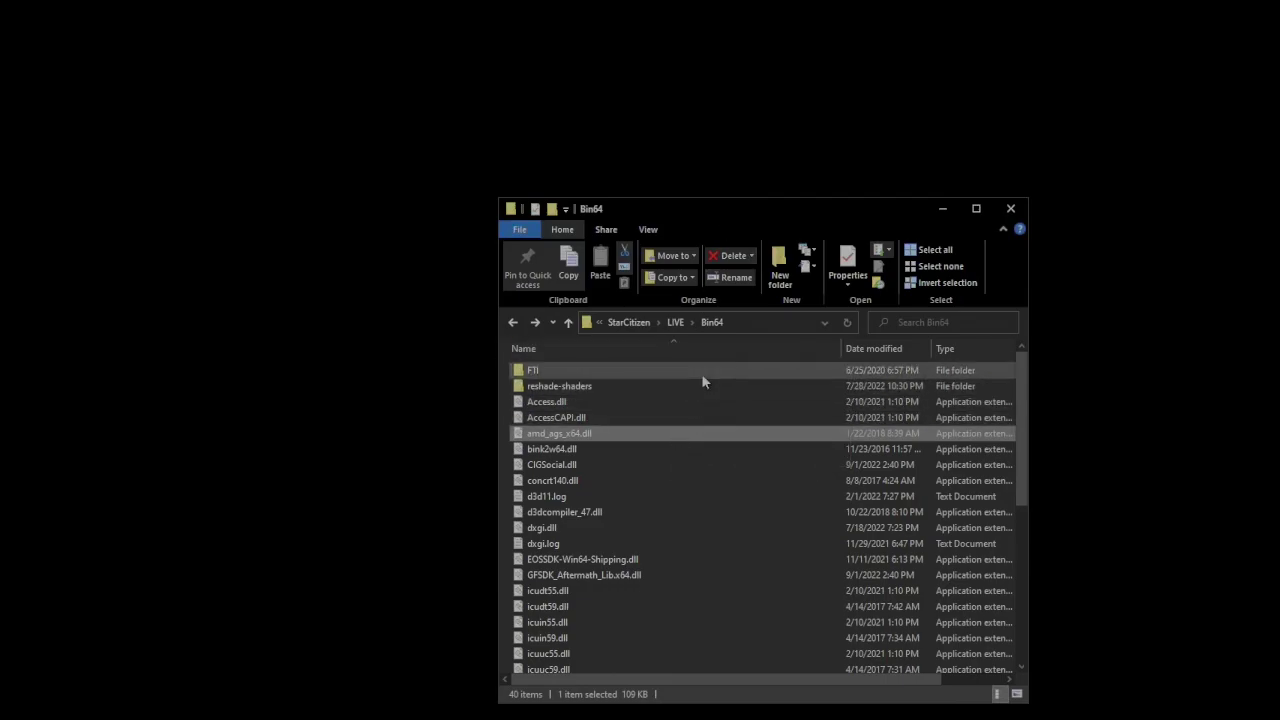
Examine the reshade-shaders folder, ReShade.ini, and the NightVision_Green and Storm - Custom preset text files in the Bin64 folder
left_click(628, 388)
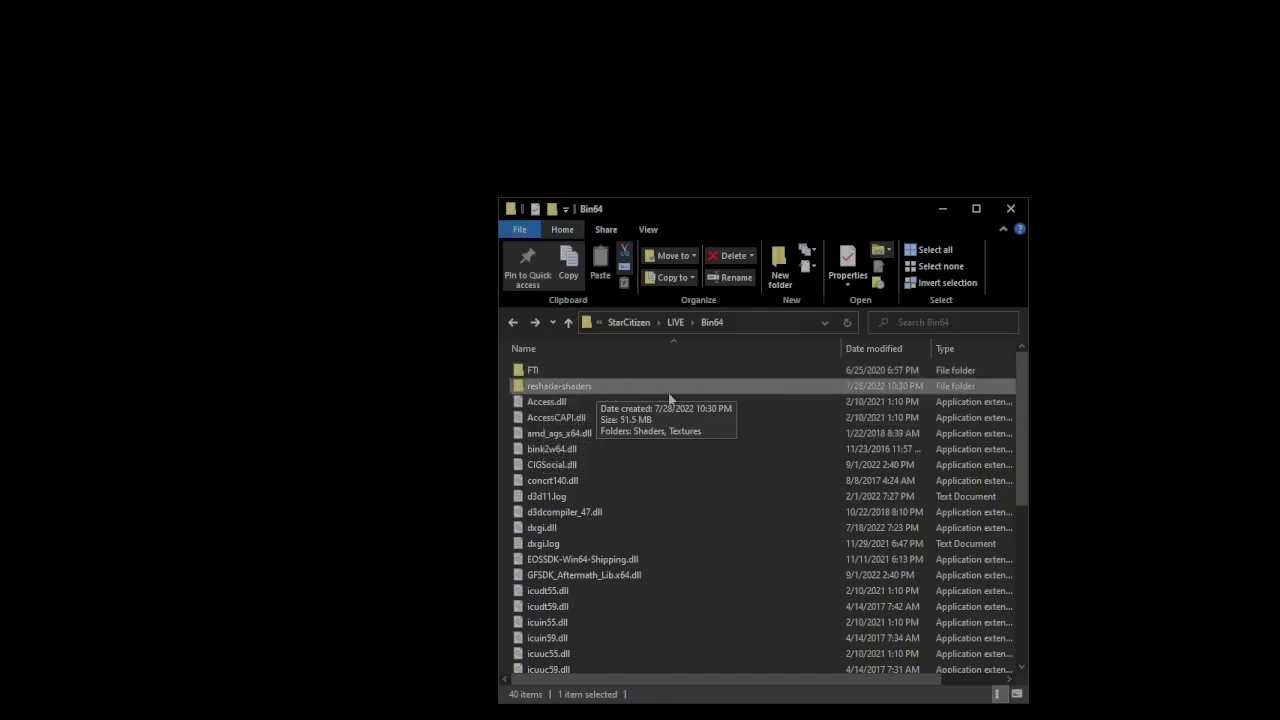
scroll(723, 498, "down", 5)
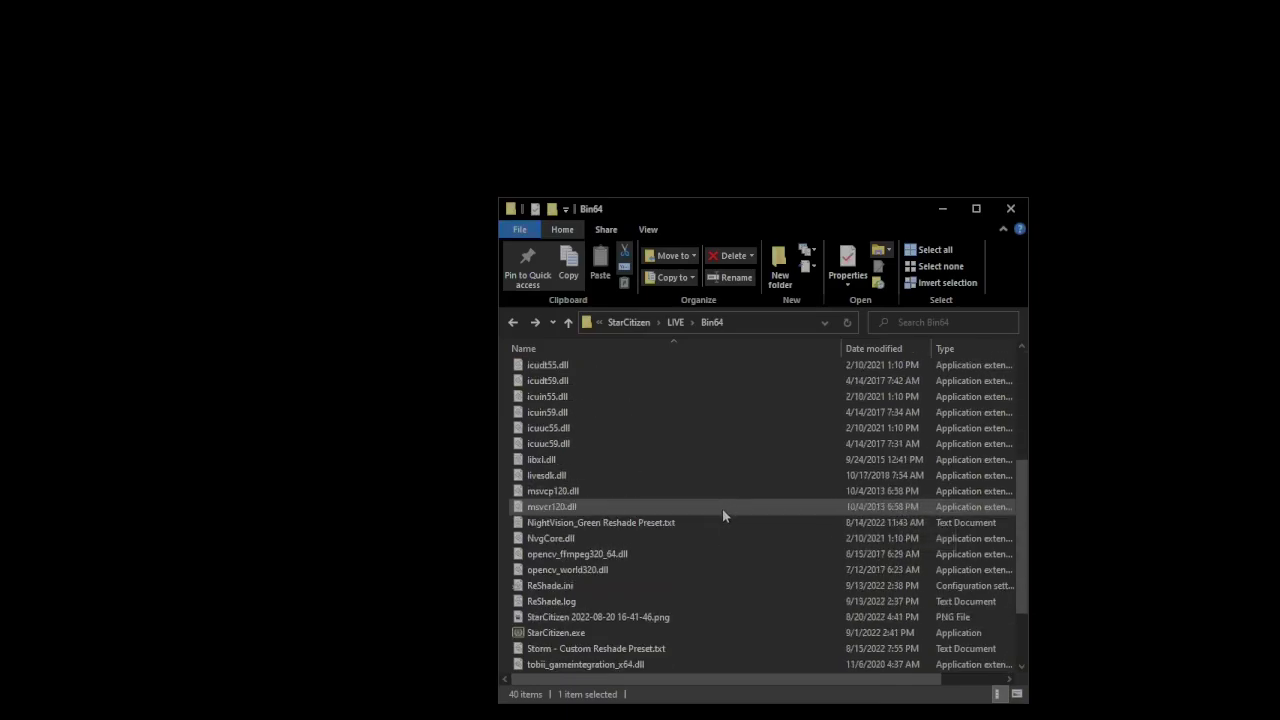
scroll(722, 495, "down", 1)
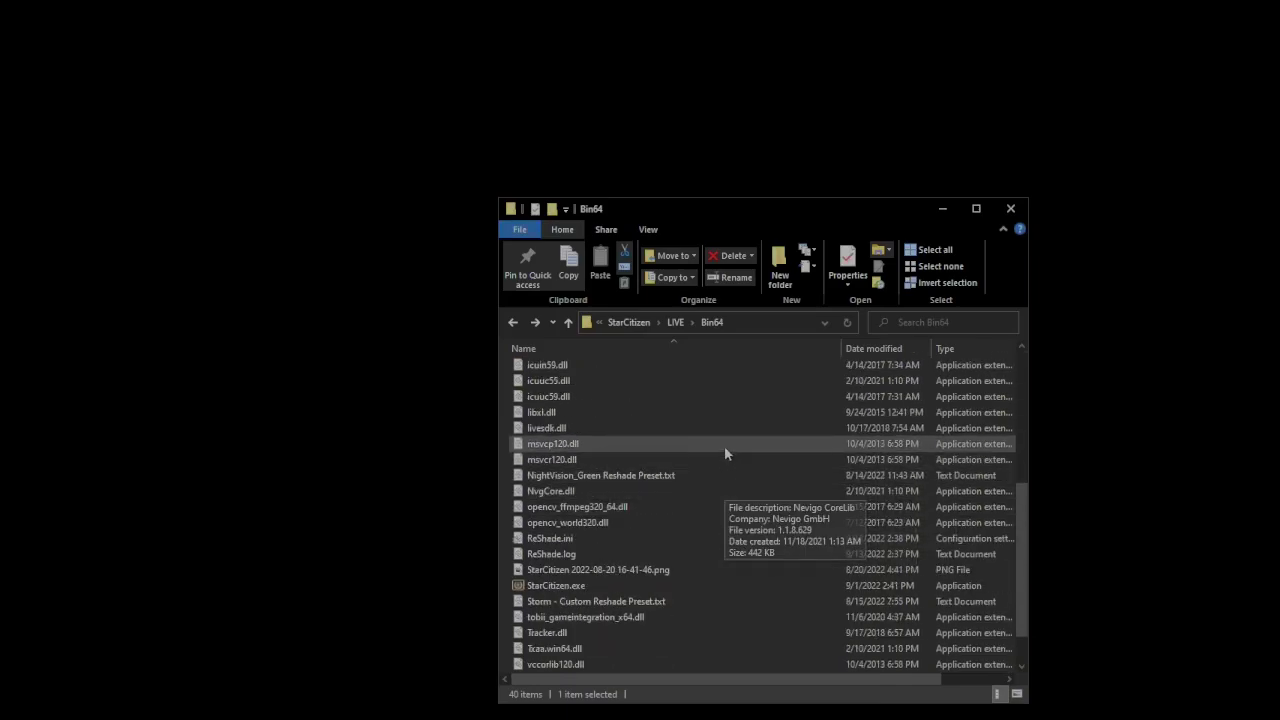
scroll(730, 470, "down", 1)
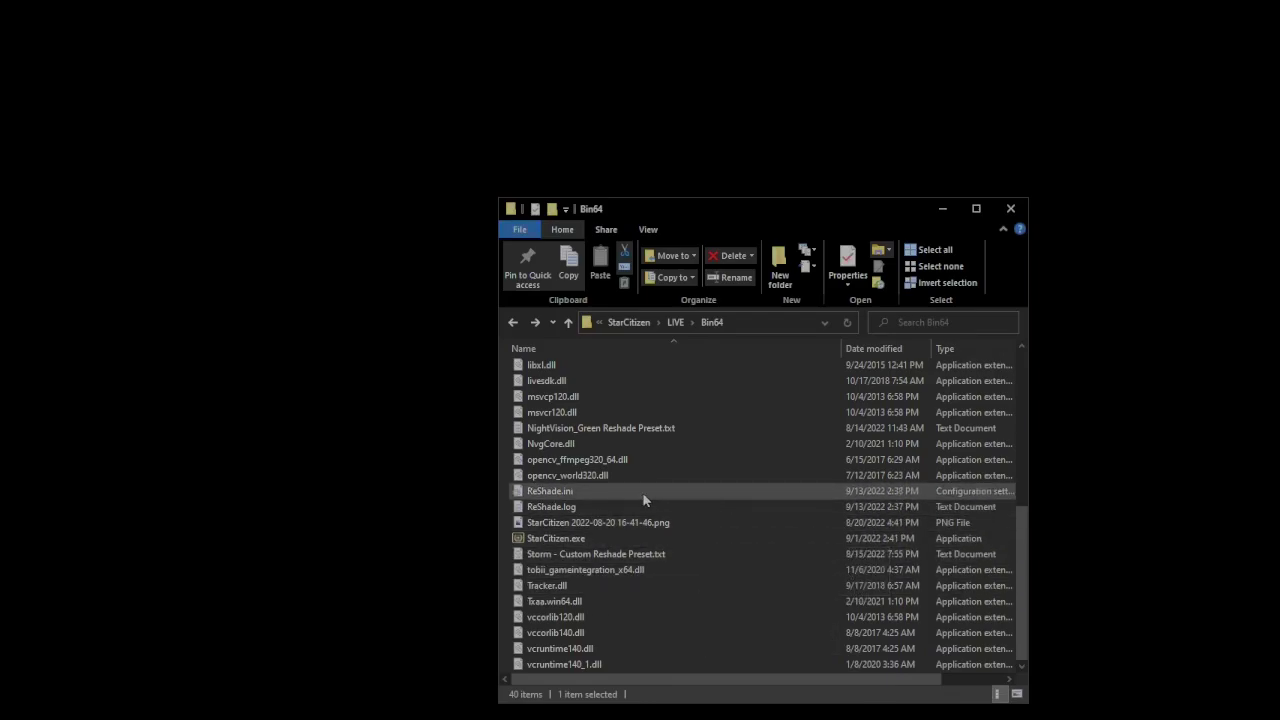
left_click(616, 495)
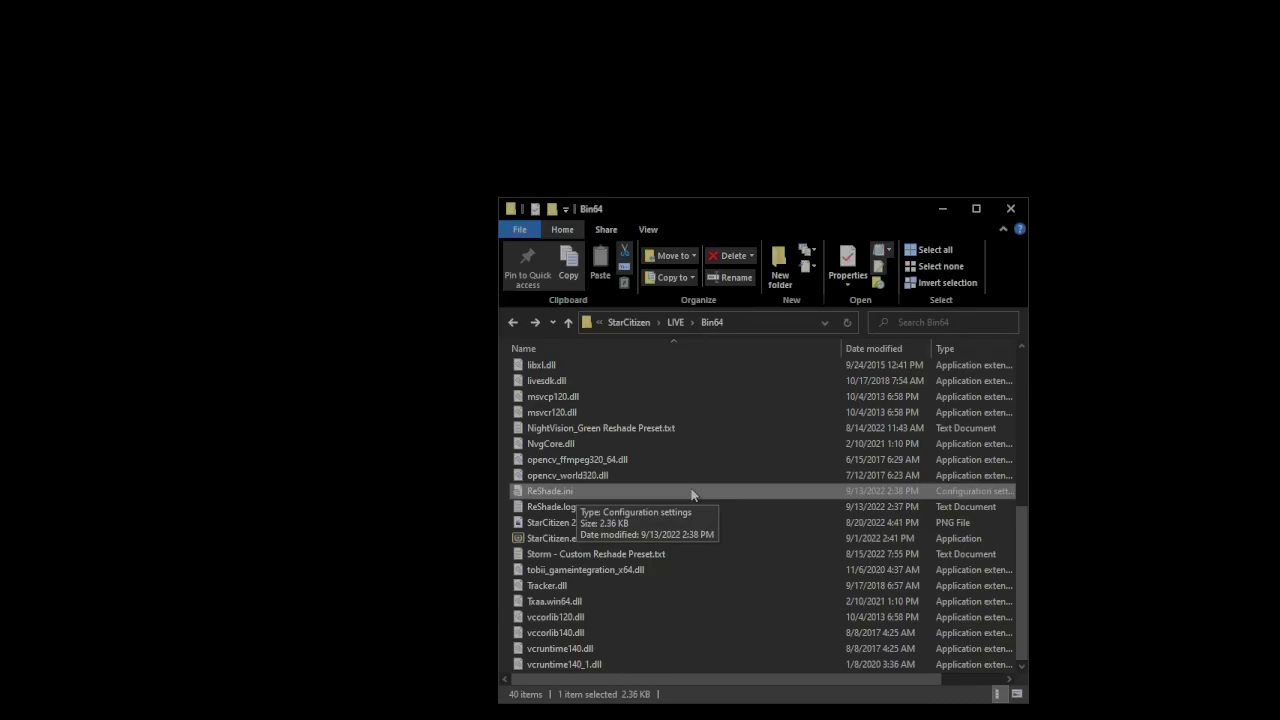
scroll(692, 494, "up", 3)
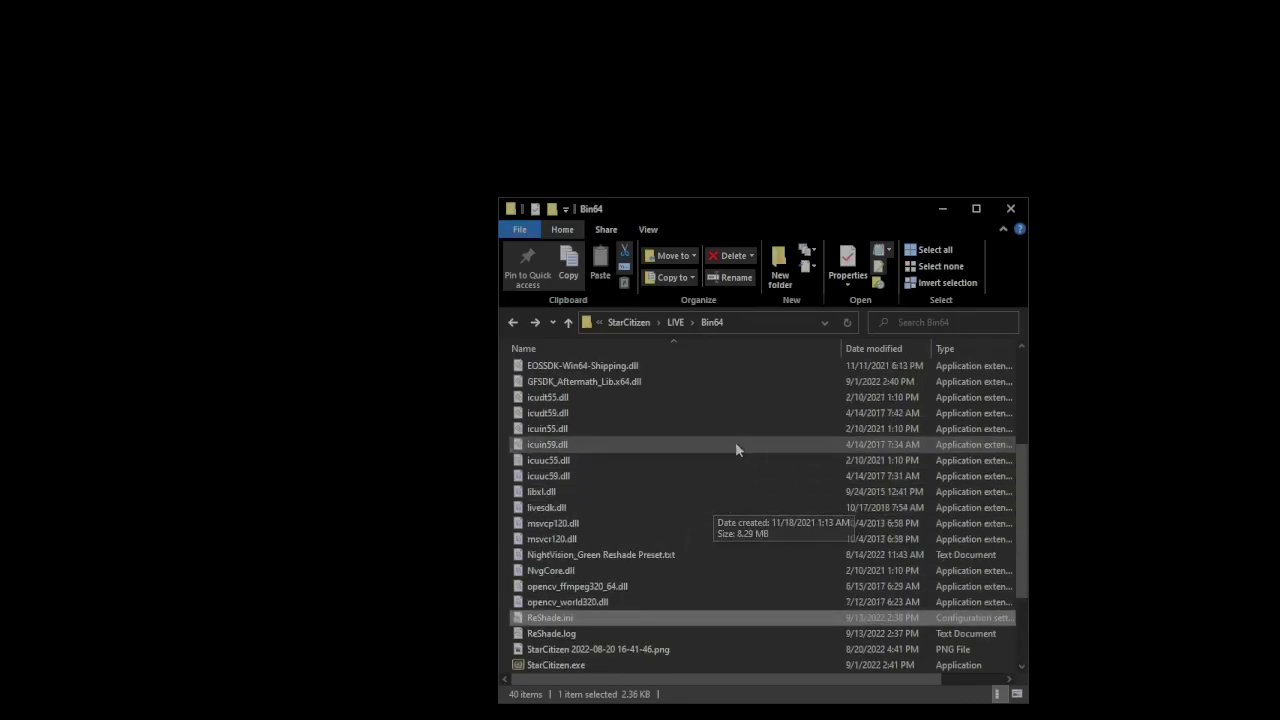
scroll(735, 446, "down", 2)
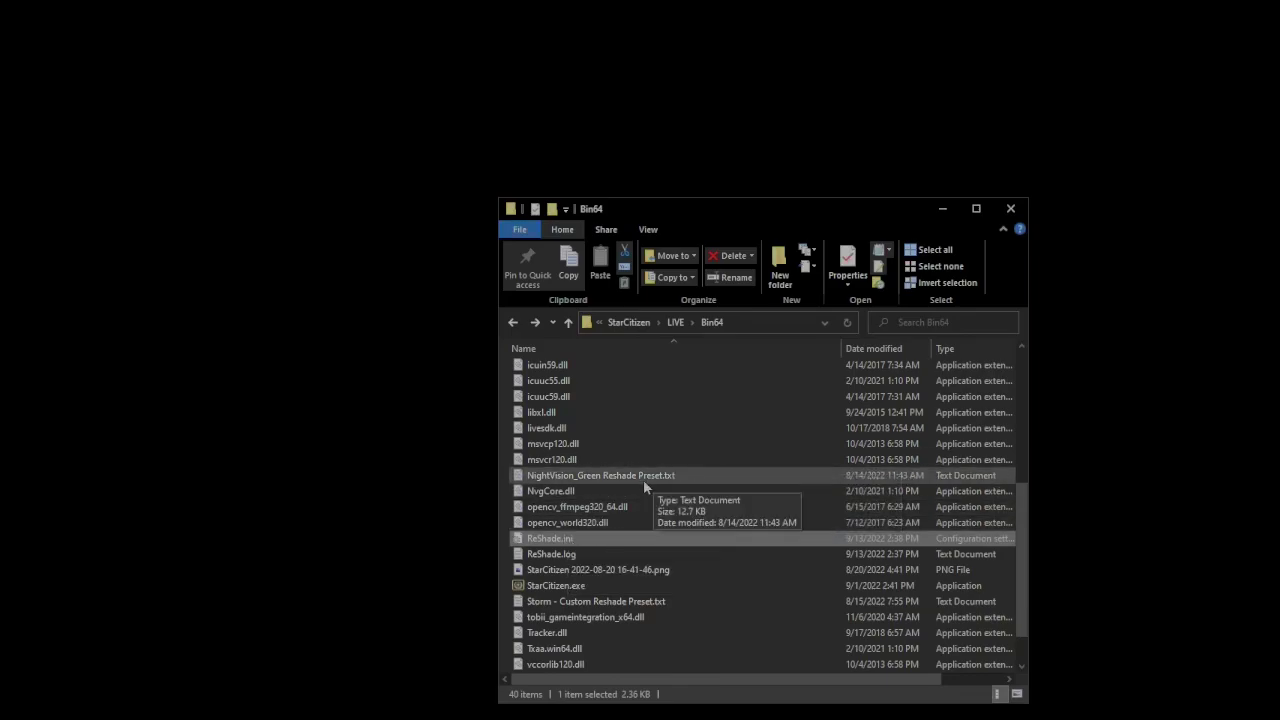
left_click(710, 475)
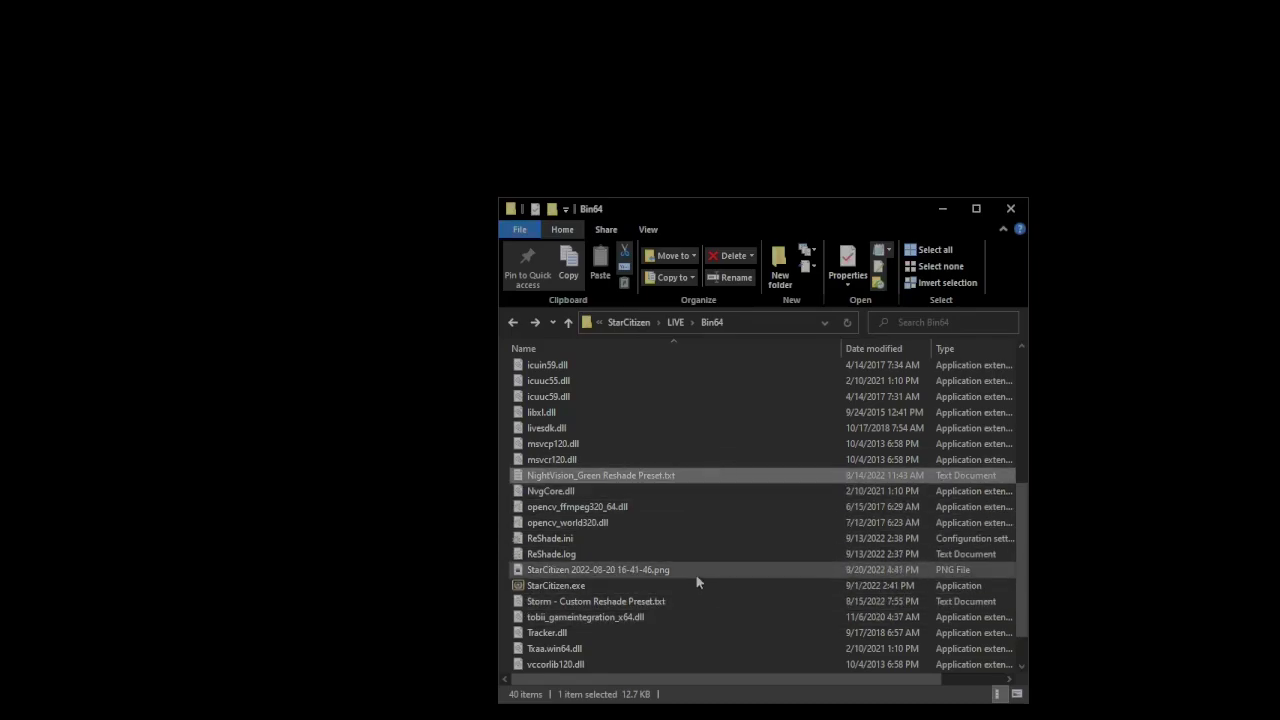
left_click(695, 602)
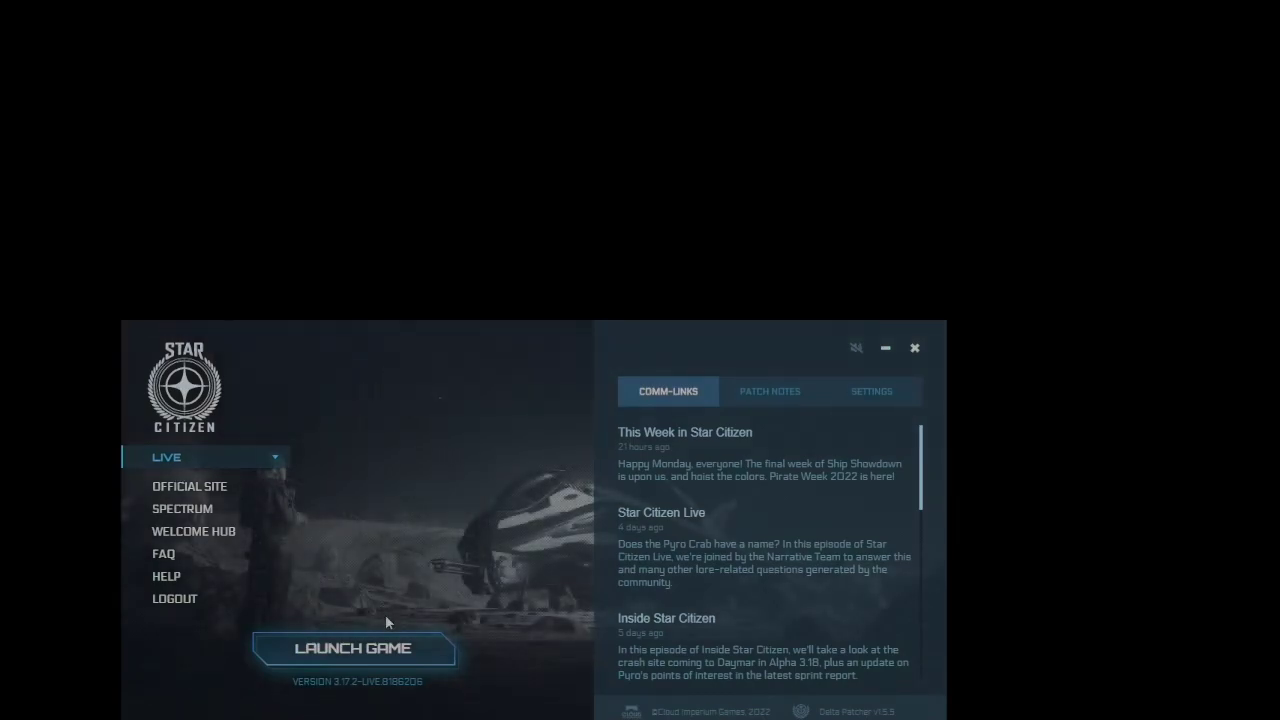
Launch the LIVE version of Star Citizen and move the launcher and loading windows aside
left_click_drag(546, 351, 755, 360)
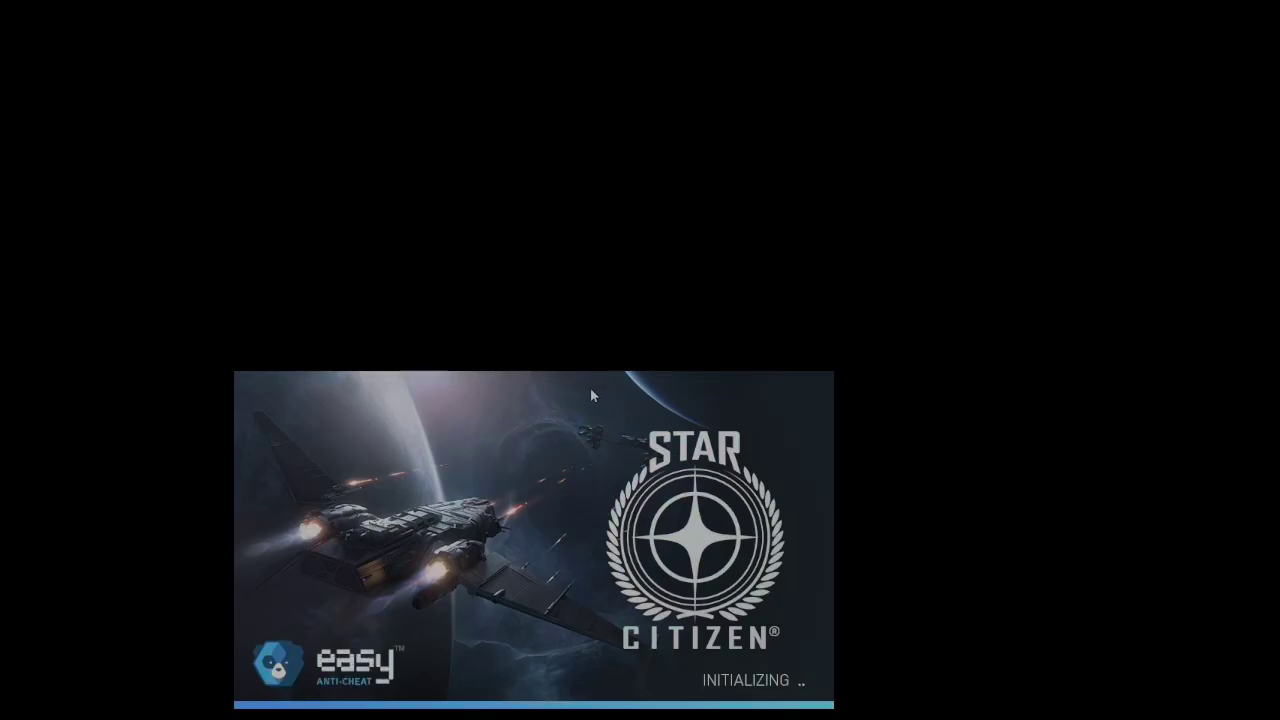
left_click_drag(551, 381, 765, 302)
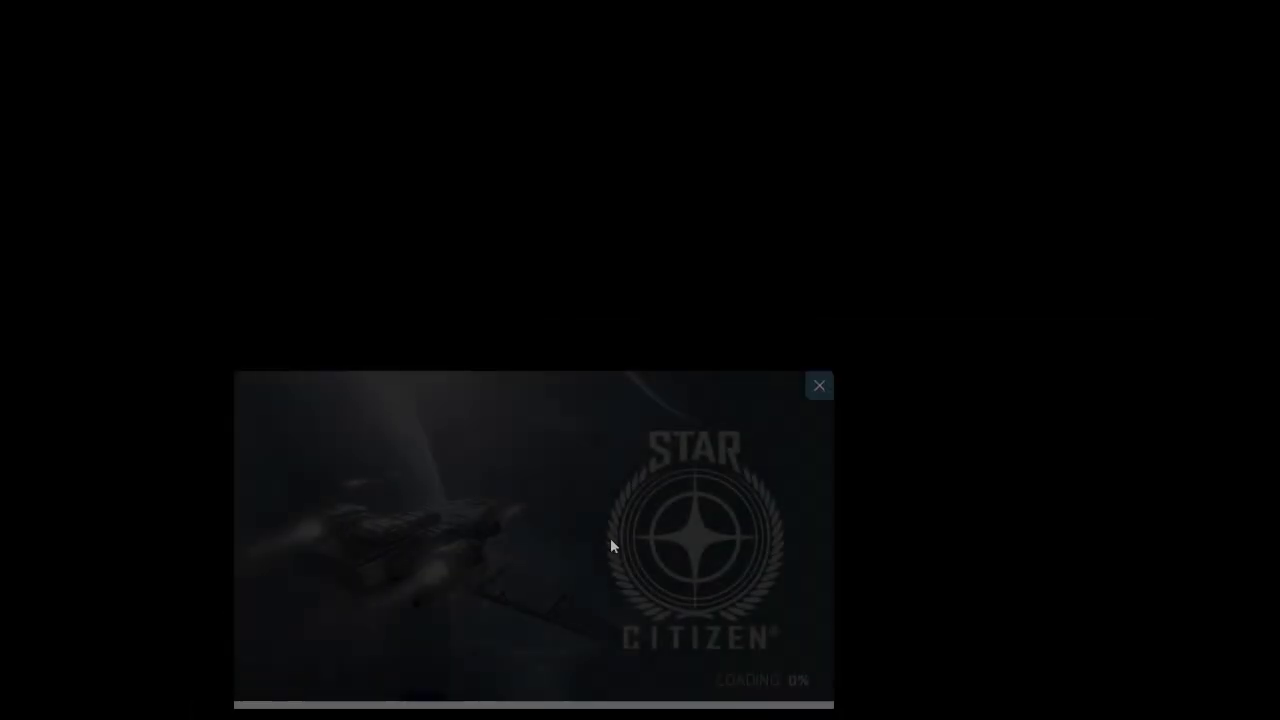
left_click_drag(613, 383, 910, 337)
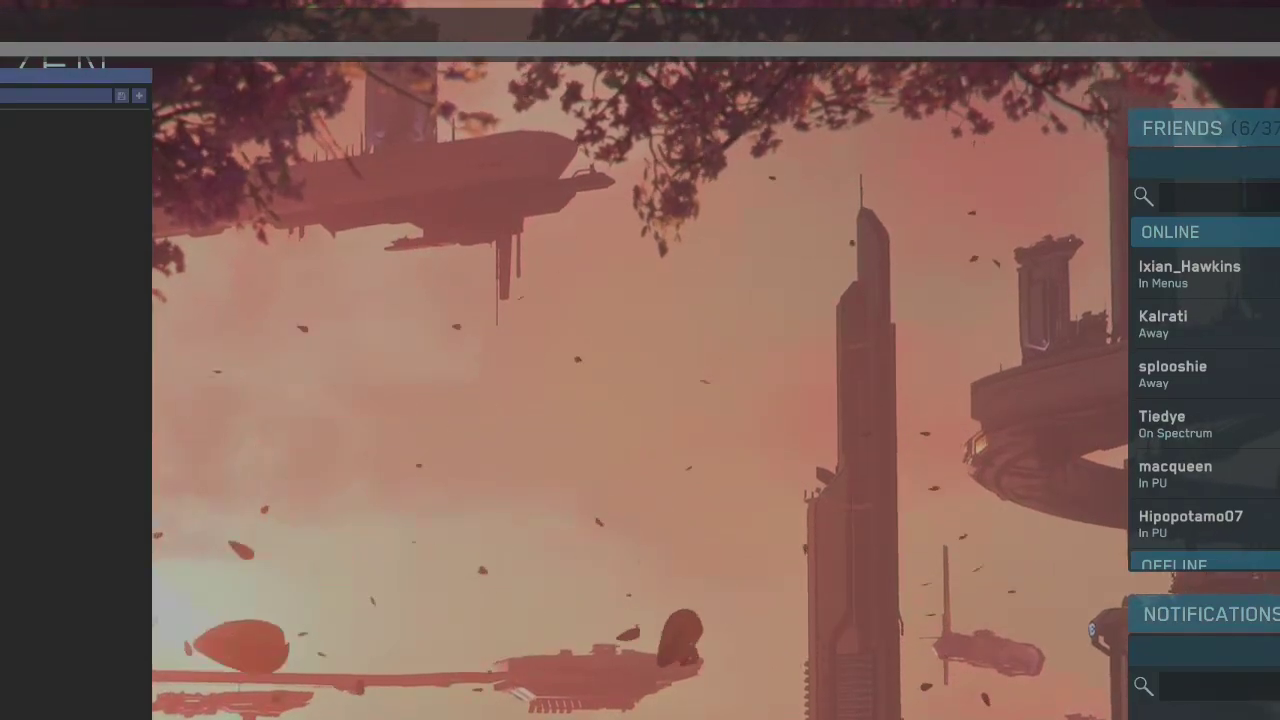
Move the ReShade overlay aside and load NightVision_Green Reshade Preset.txt from the Bin64 folder
left_click_drag(80, 76, 852, 88)
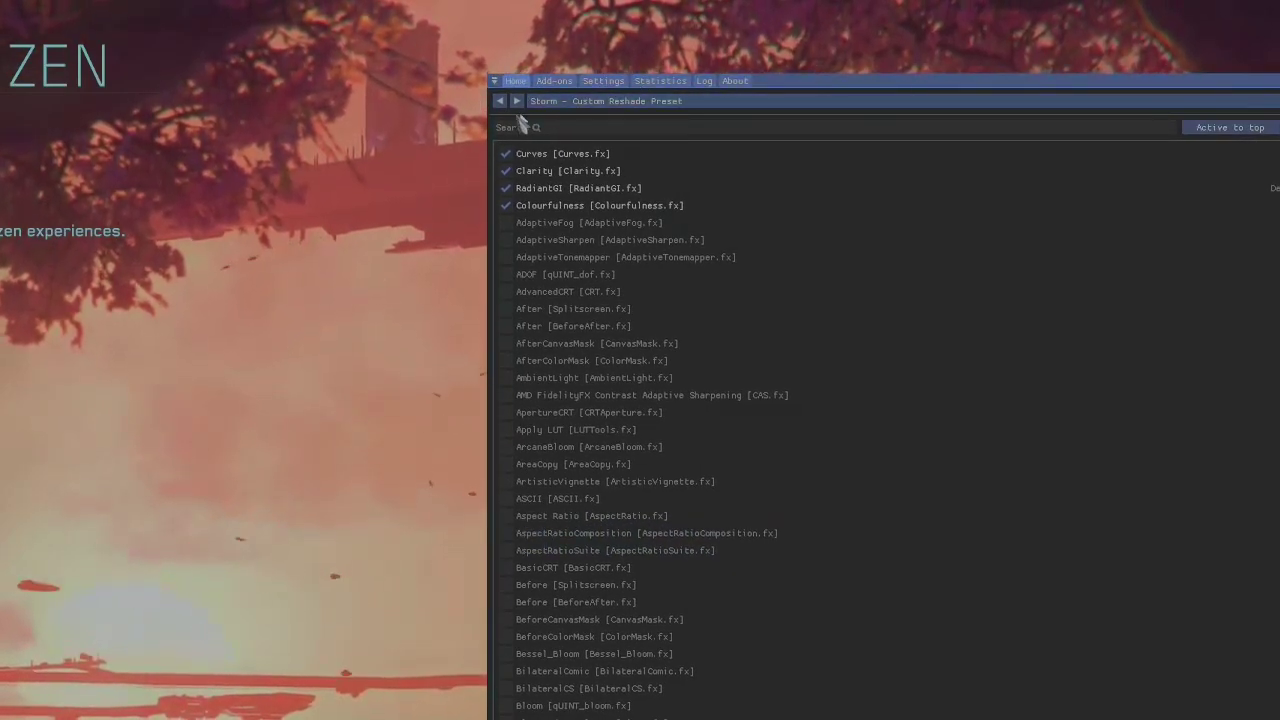
left_click(617, 102)
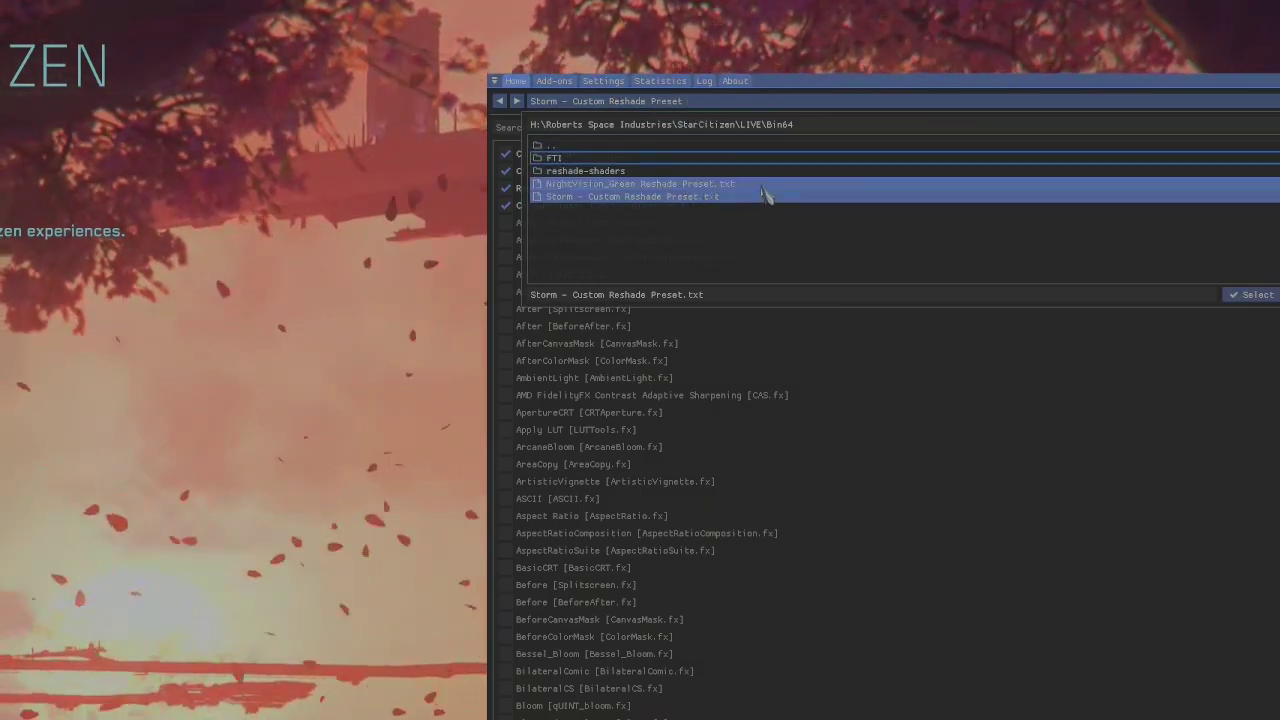
left_click(721, 188)
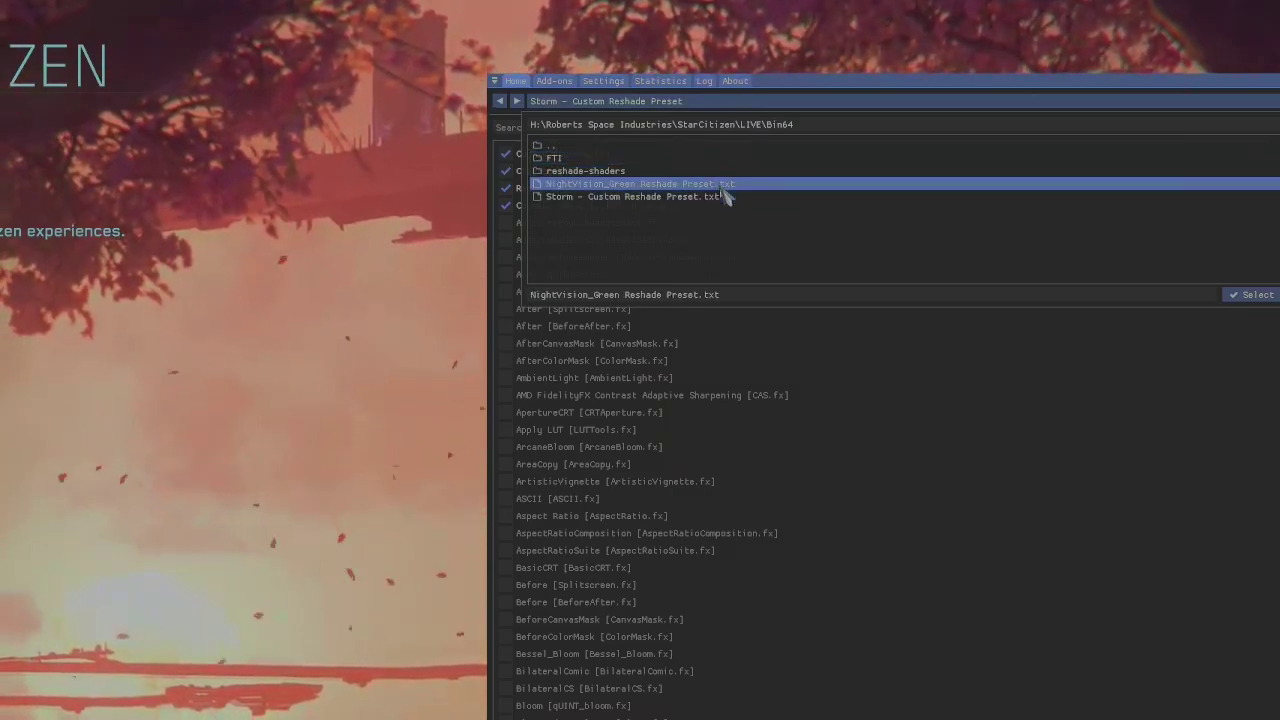
left_click(1260, 296)
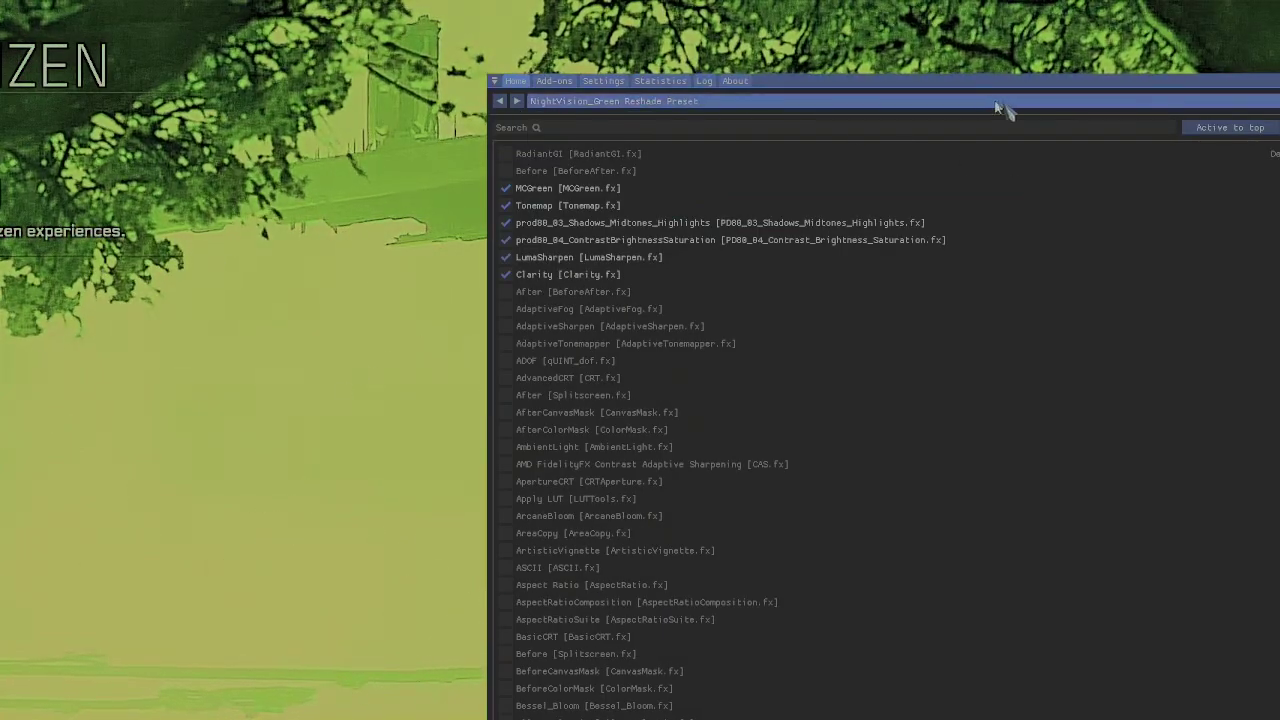
Load Storm - Custom Reshade Preset.txt as the active ReShade preset
left_click(898, 104)
left_click(883, 196)
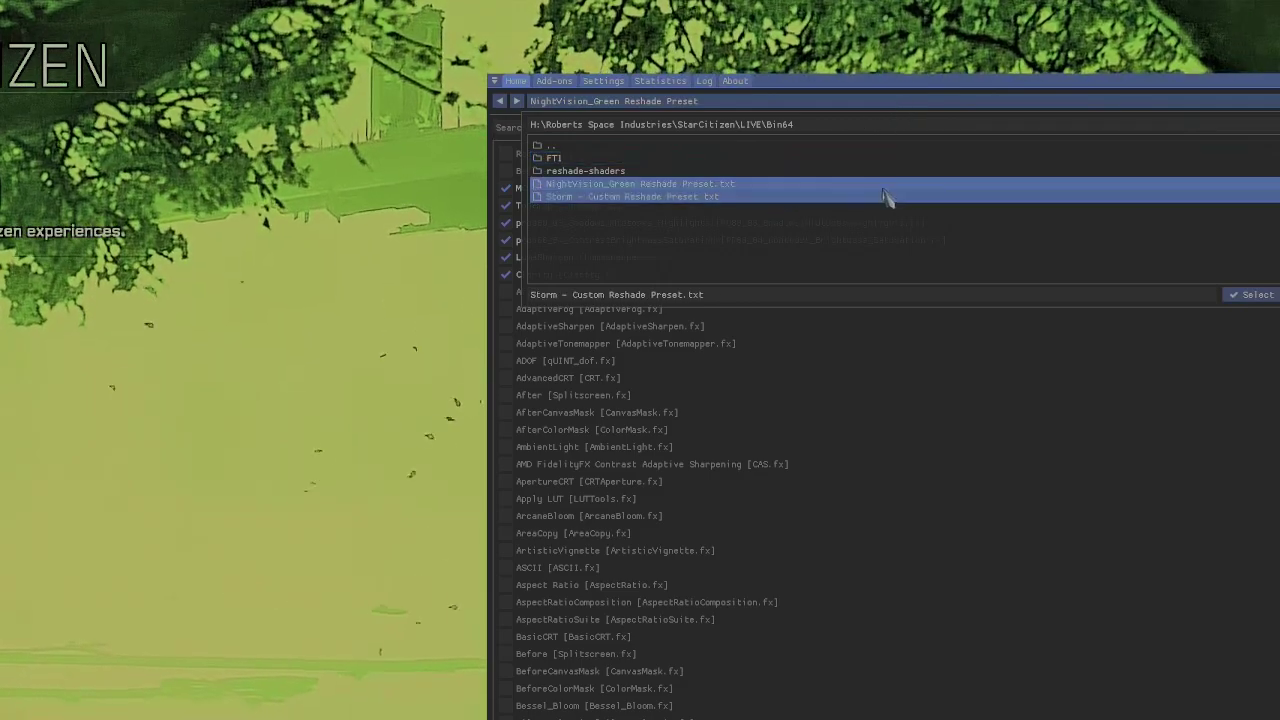
left_click(1245, 294)
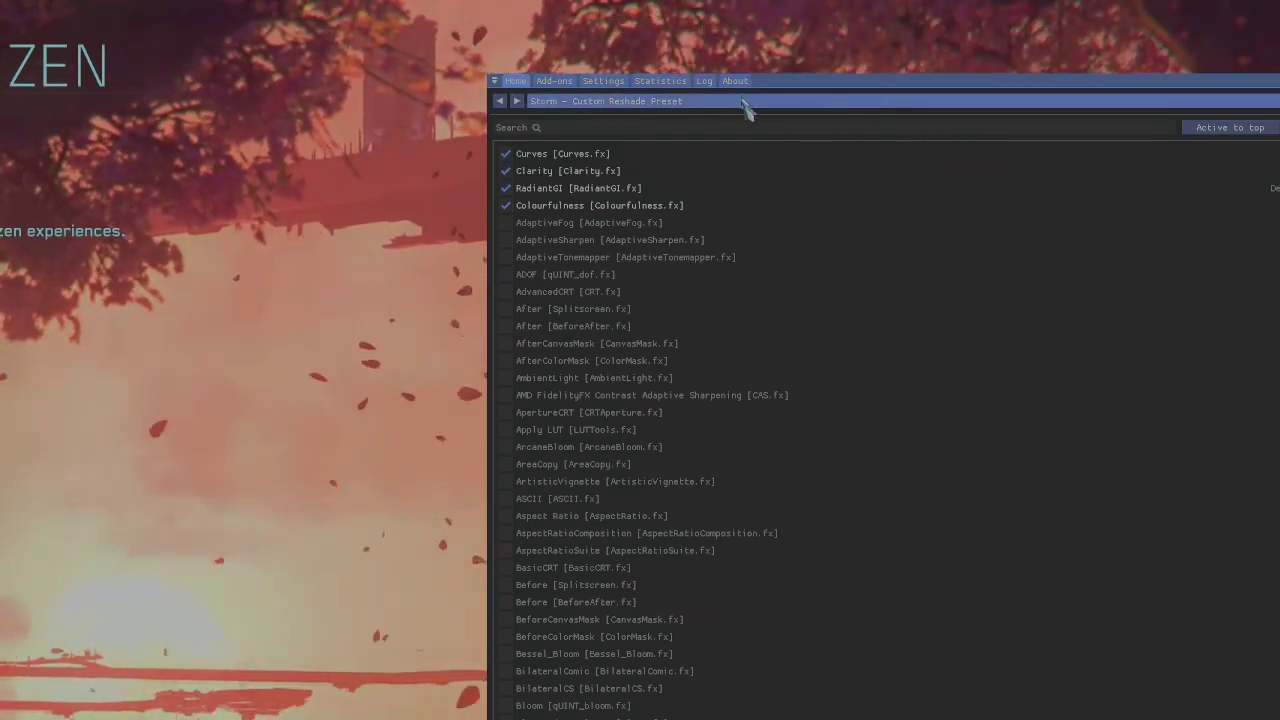
Close the ReShade overlay and bring up the game's exit confirmation
key("Home")
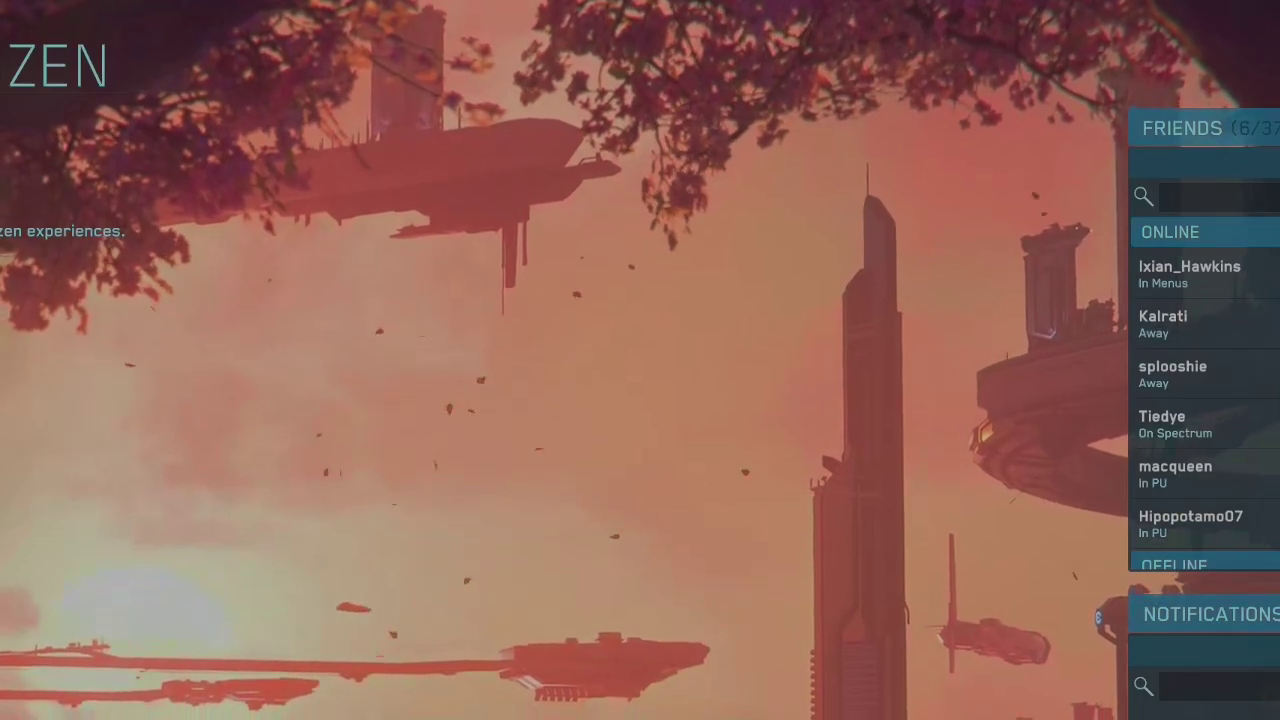
key("Escape")
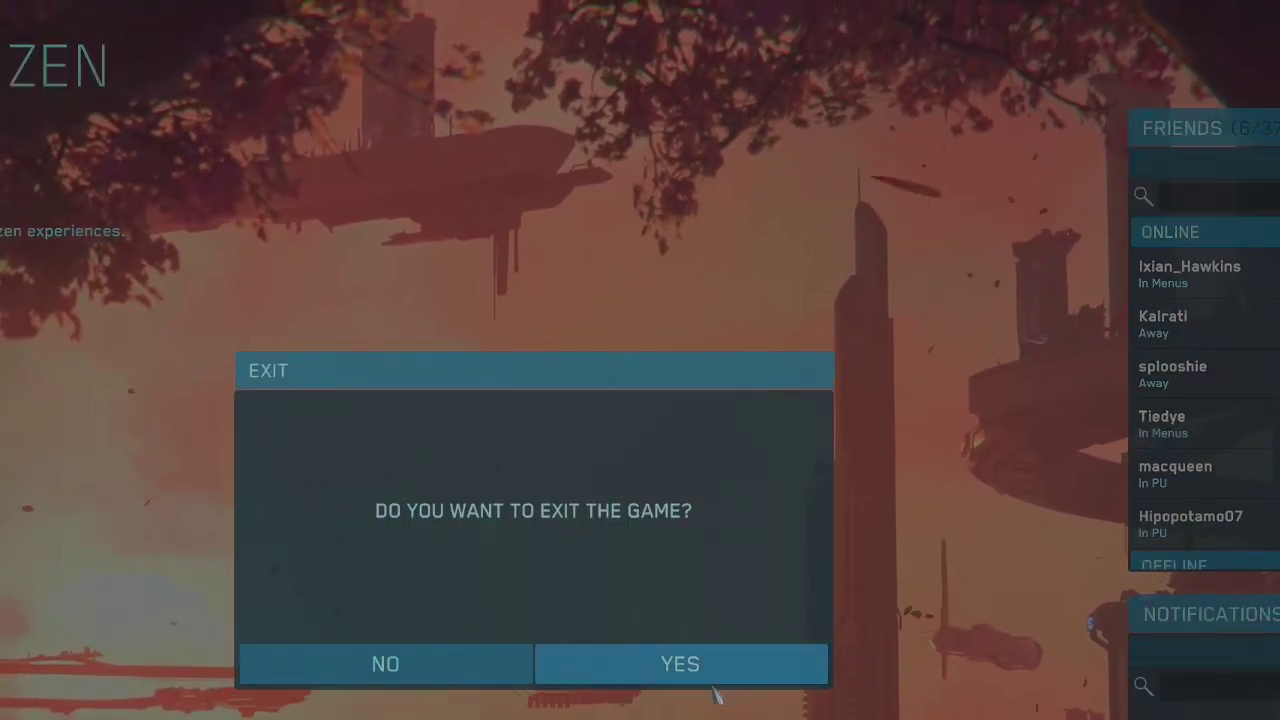